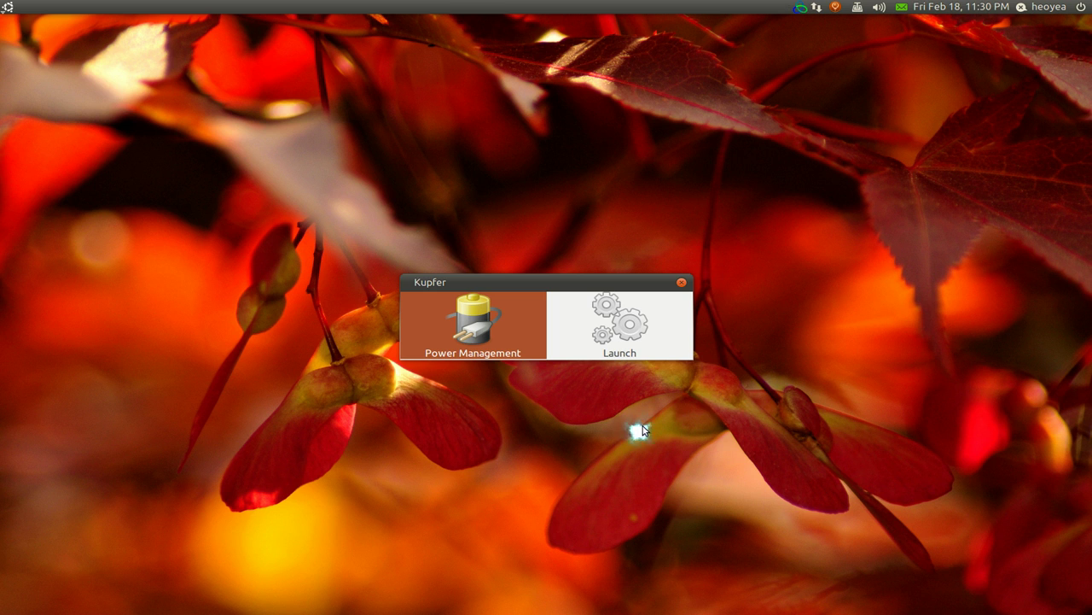
# Open the Power Management preferences, view the sleep settings for AC power, and close them.
pyautogui.press('Return')
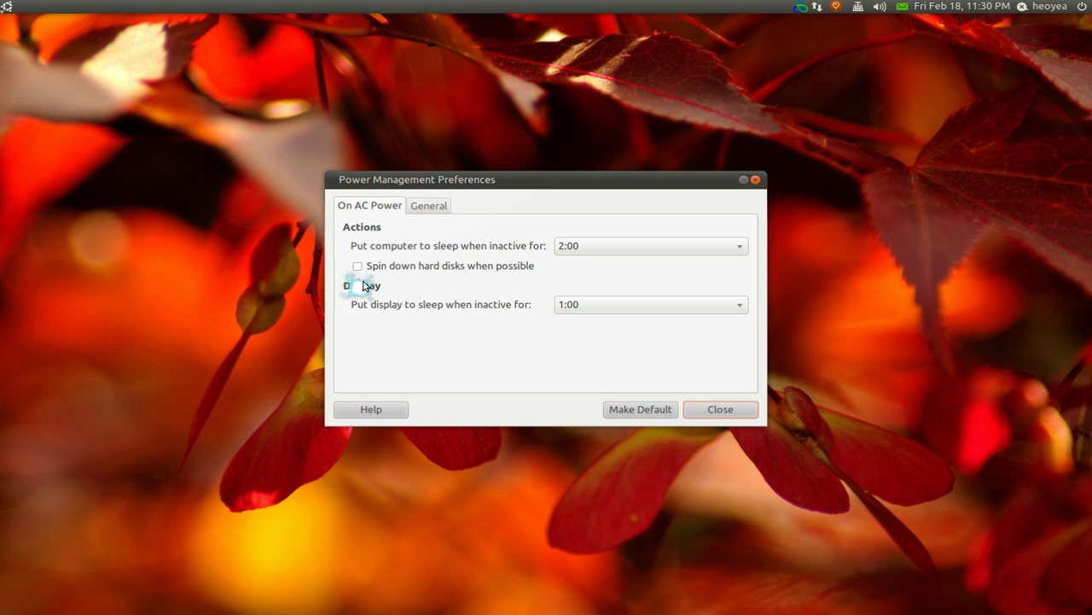
pyautogui.click(721, 411)
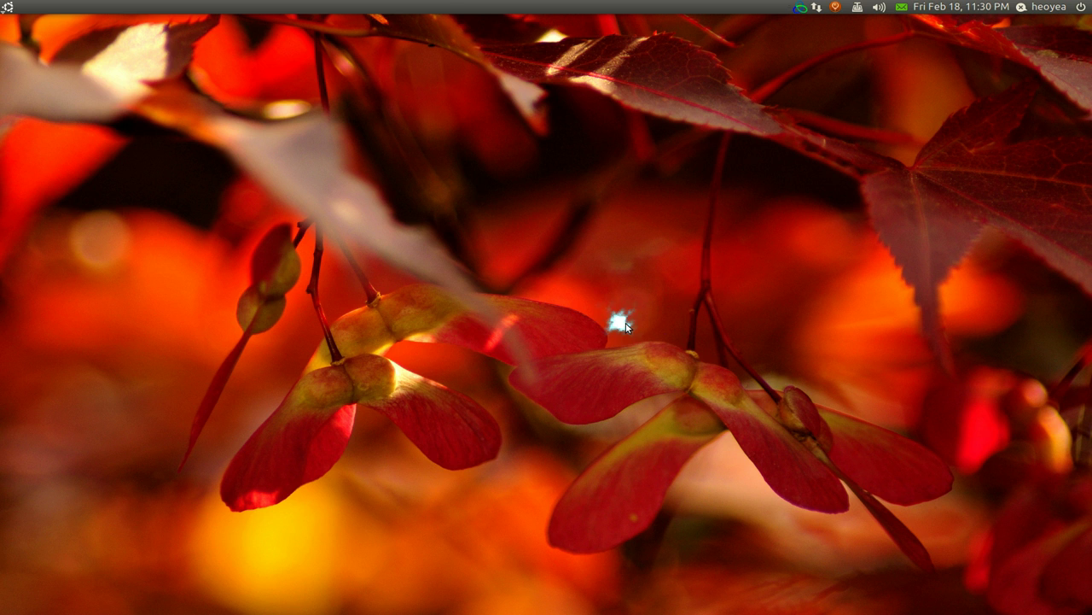
# Find Castle.2009.S03E02.HDTV.XviD-LOL.avi in the Videos folder with the Kupfer launcher, open it in the video player and pause playback.
pyautogui.hotkey('ctrl', 'space')
pyautogui.write('vid')
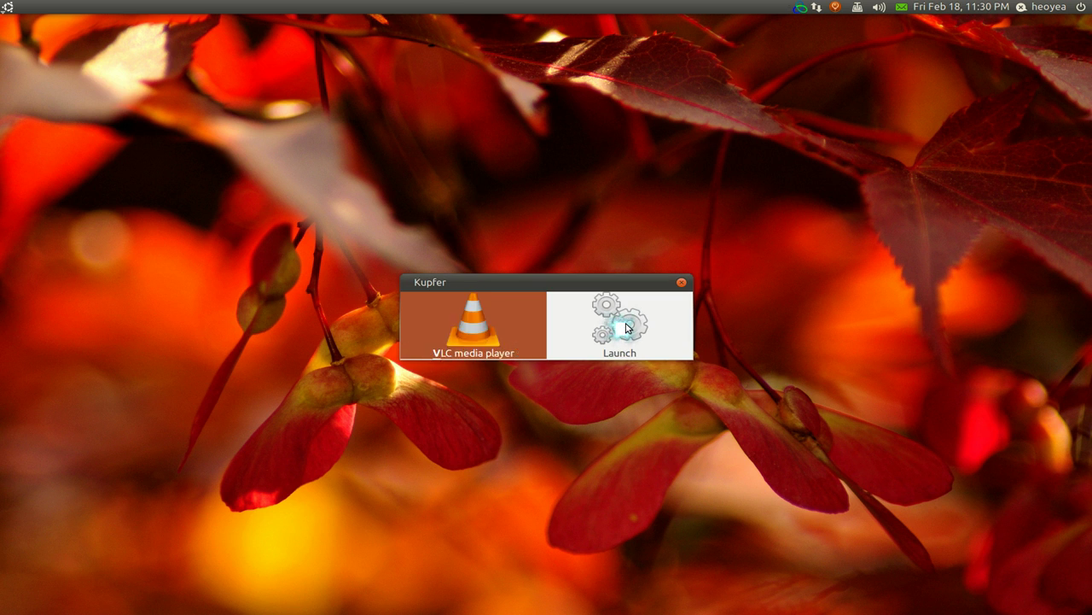
pyautogui.press('Right')
pyautogui.press('Down')
pyautogui.press('Down')
pyautogui.press('Down')
pyautogui.press('Down')
pyautogui.press('Down')
pyautogui.press('Down')
pyautogui.press('Down')
pyautogui.press('Down')
pyautogui.press('Down')
pyautogui.press('Down')
pyautogui.press('Down')
pyautogui.press('Down')
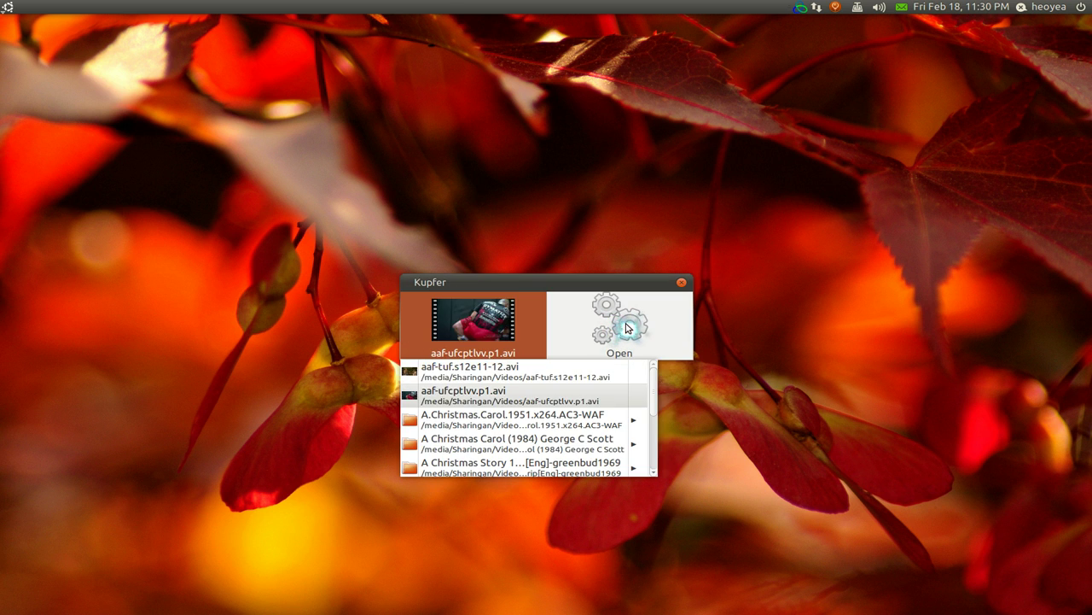
pyautogui.press('Down')
pyautogui.press('Down')
pyautogui.press('Down')
pyautogui.press('Down')
pyautogui.press('Down')
pyautogui.press('Down')
pyautogui.press('Down')
pyautogui.press('Down')
pyautogui.press('Down')
pyautogui.press('Down')
pyautogui.press('Down')
pyautogui.press('Down')
pyautogui.press('Down')
pyautogui.press('Down')
pyautogui.press('Down')
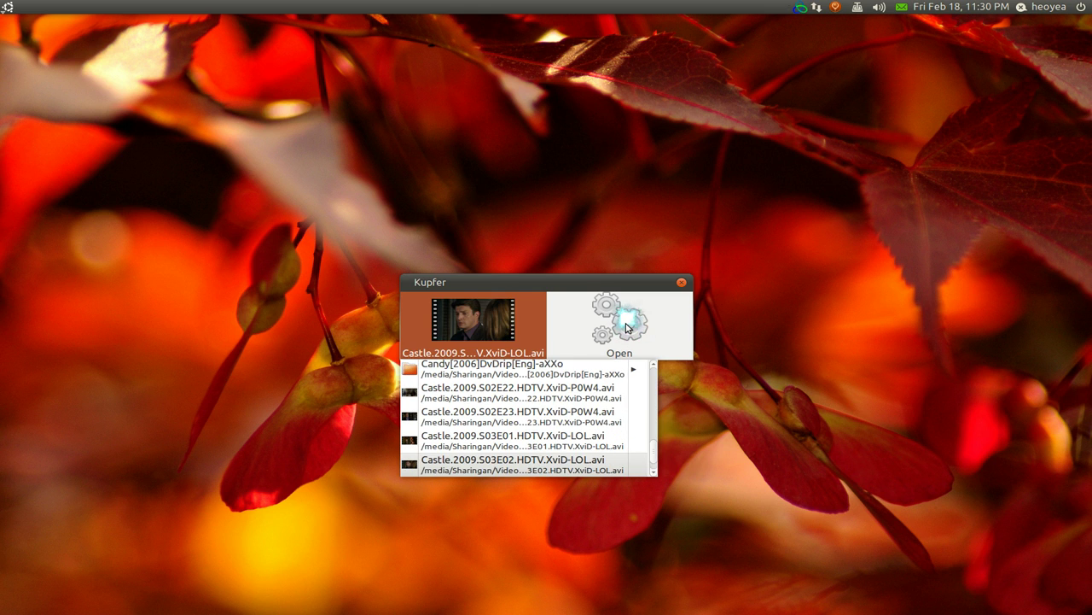
pyautogui.press('Return')
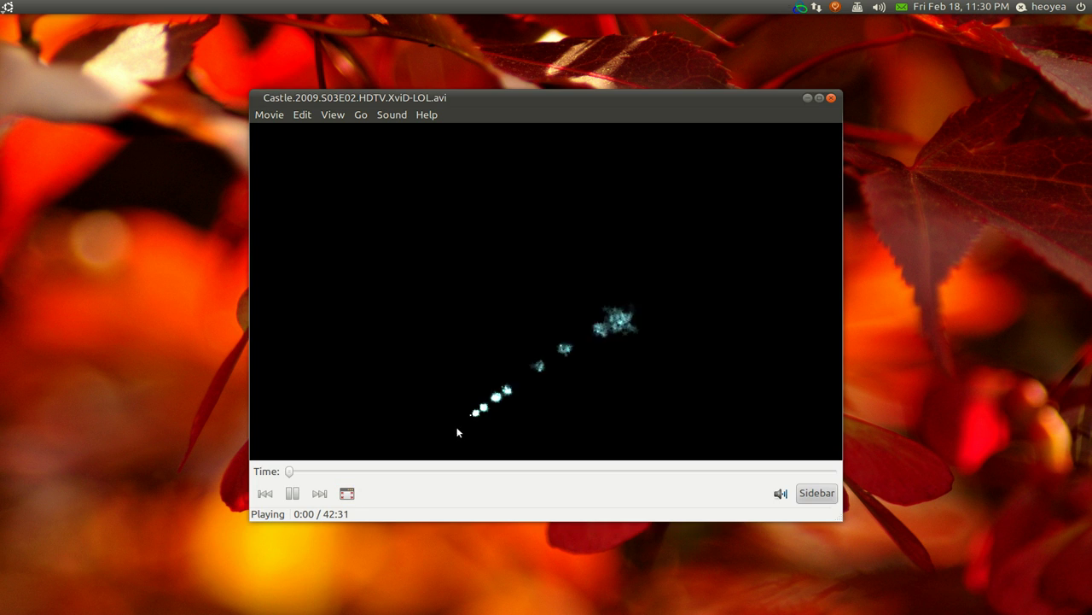
pyautogui.click(292, 494)
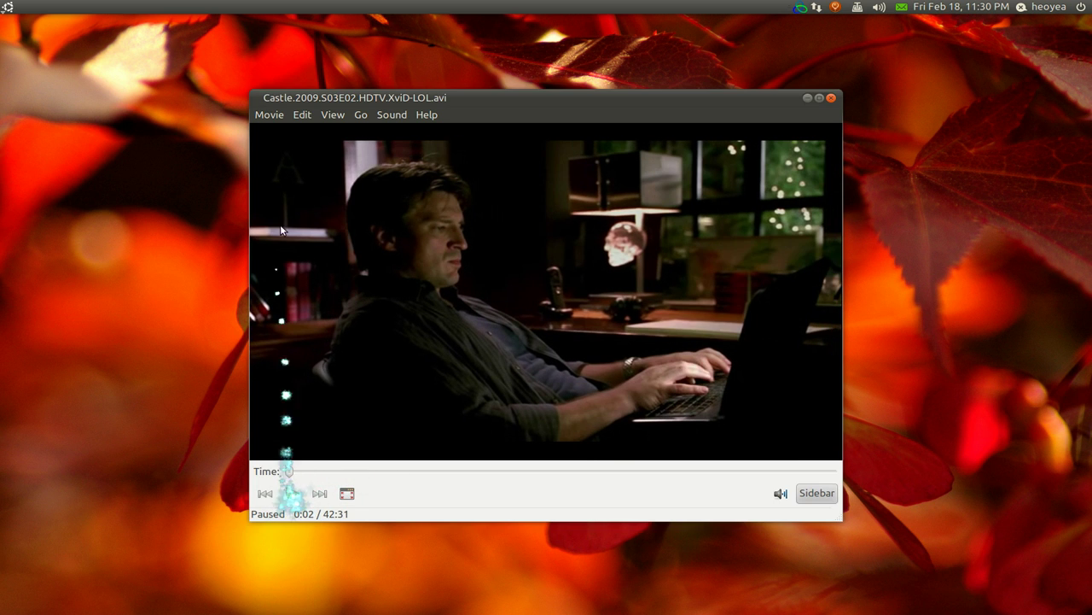
# Create a screenshot gallery of the video with 20 screenshots at a width of 300 pixels and save it to the Desktop.
pyautogui.click(301, 116)
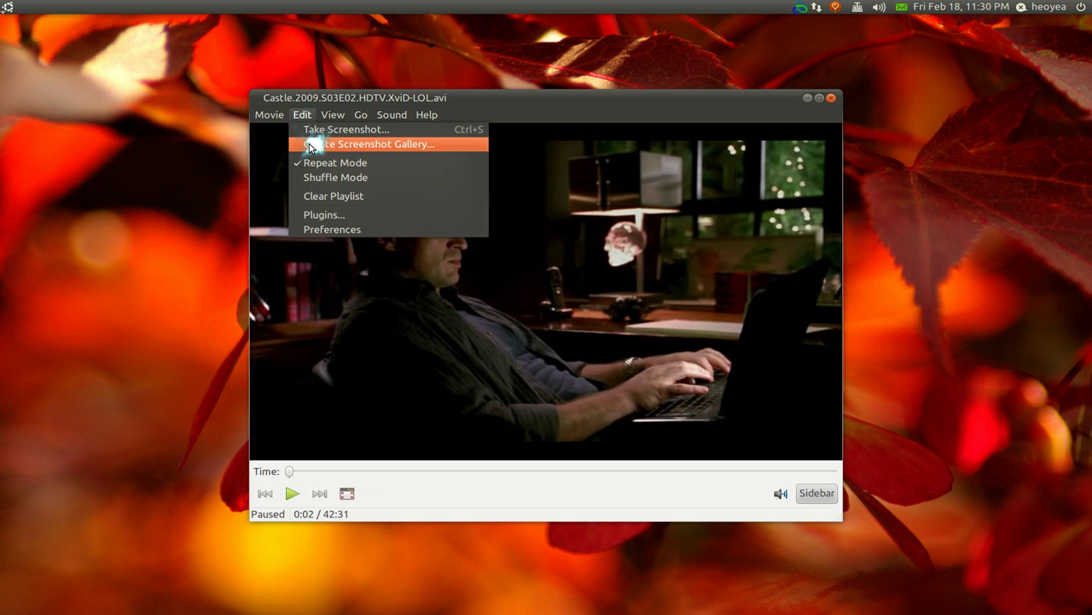
pyautogui.click(310, 145)
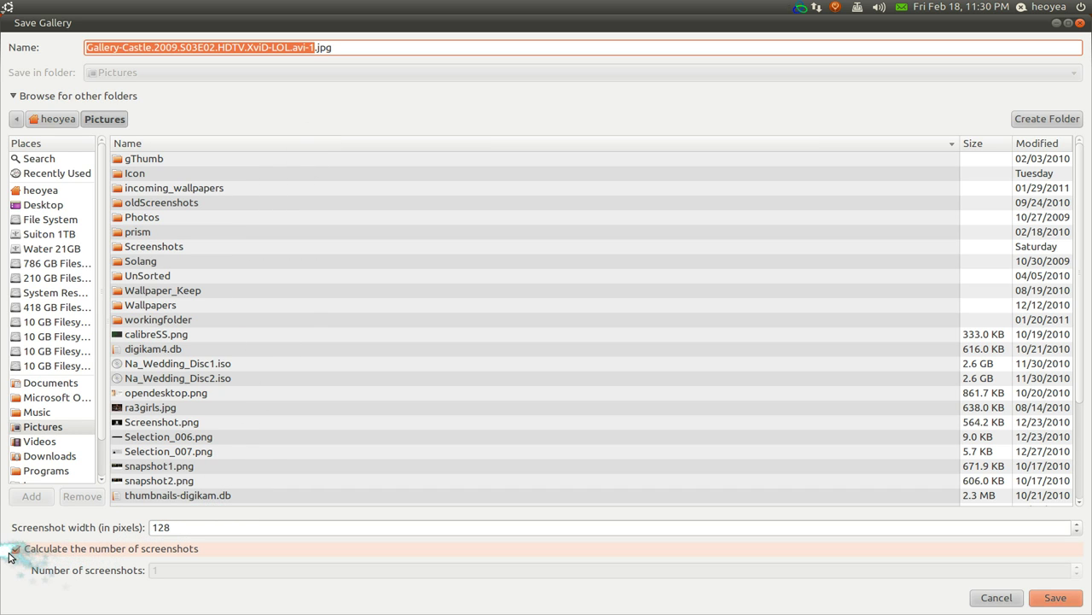
pyautogui.click(15, 548)
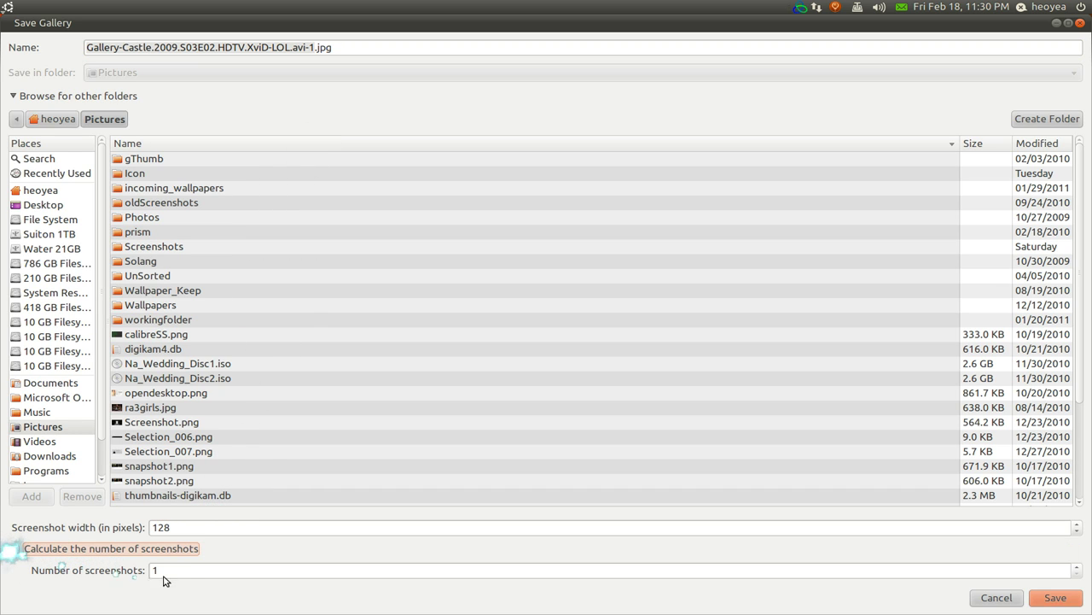
pyautogui.click(170, 570)
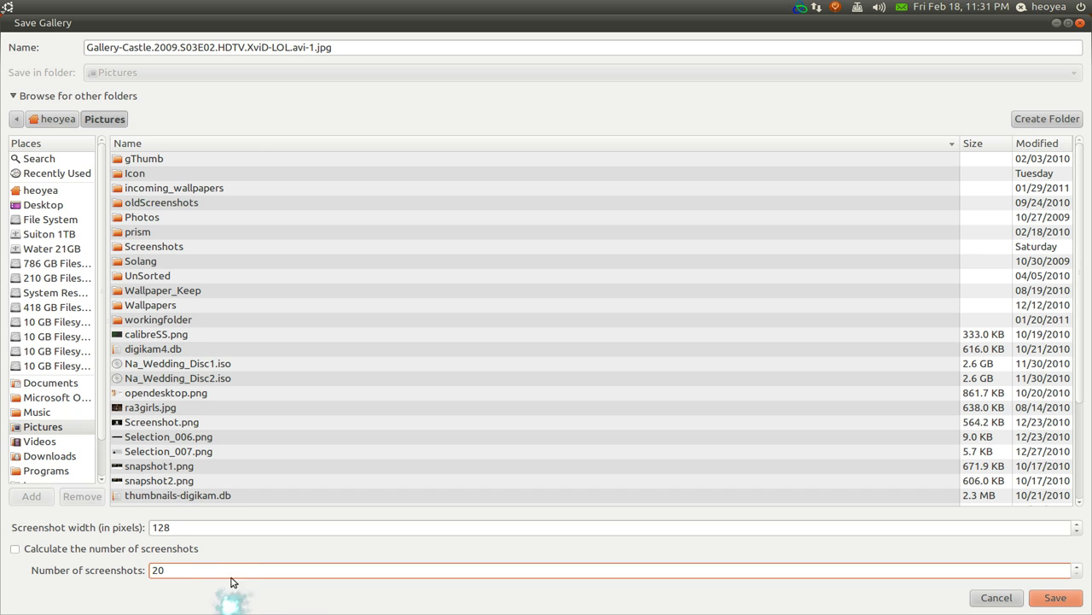
pyautogui.click(219, 527)
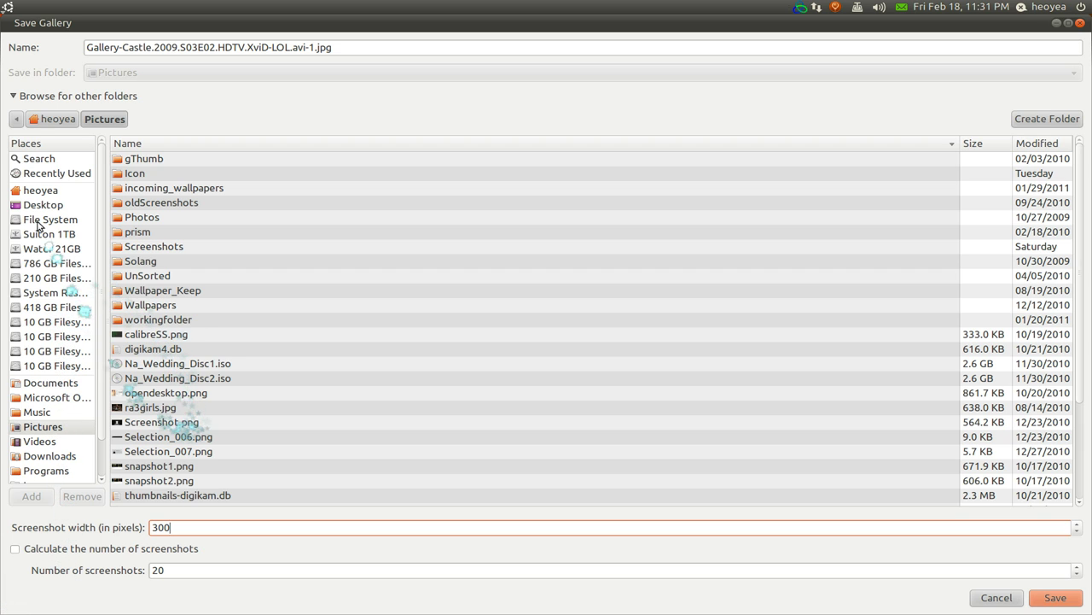
pyautogui.click(36, 206)
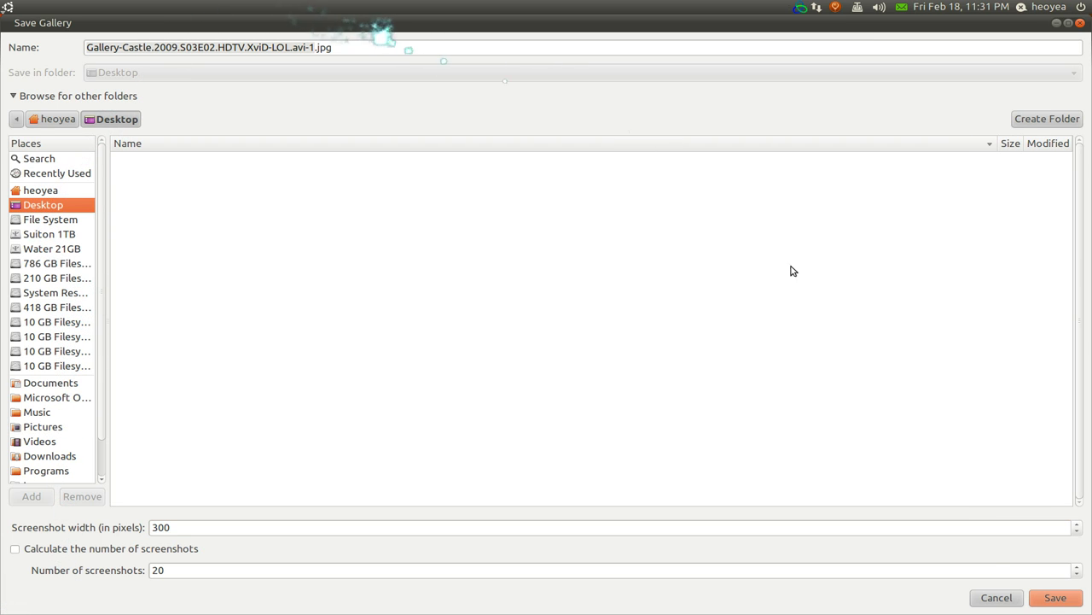
pyautogui.click(1052, 599)
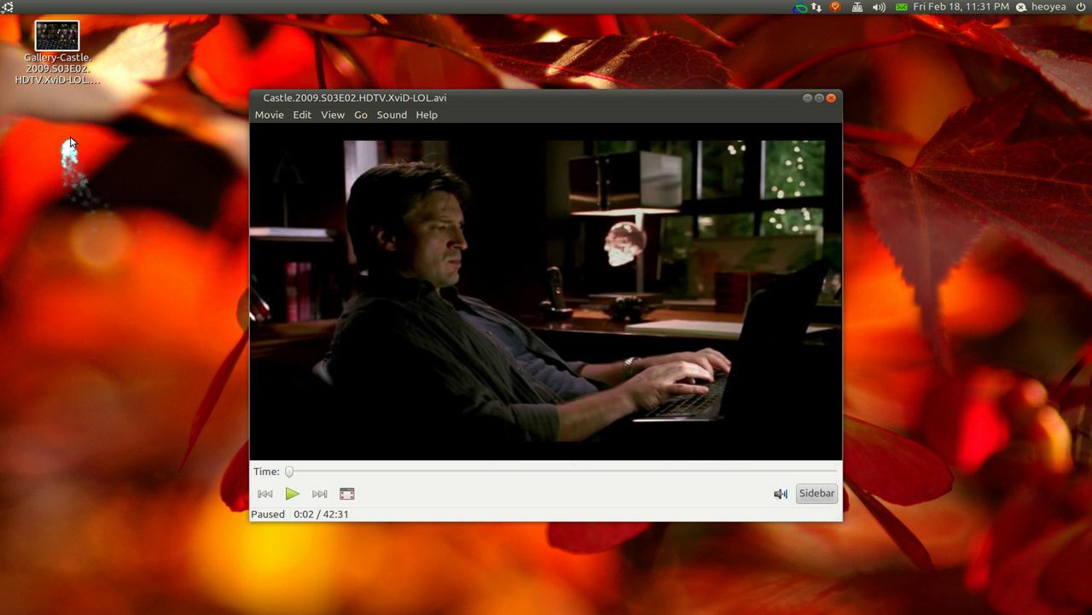
# Open the saved gallery image from the desktop, review its thumbnails and close the image viewer.
pyautogui.doubleClick(73, 79)
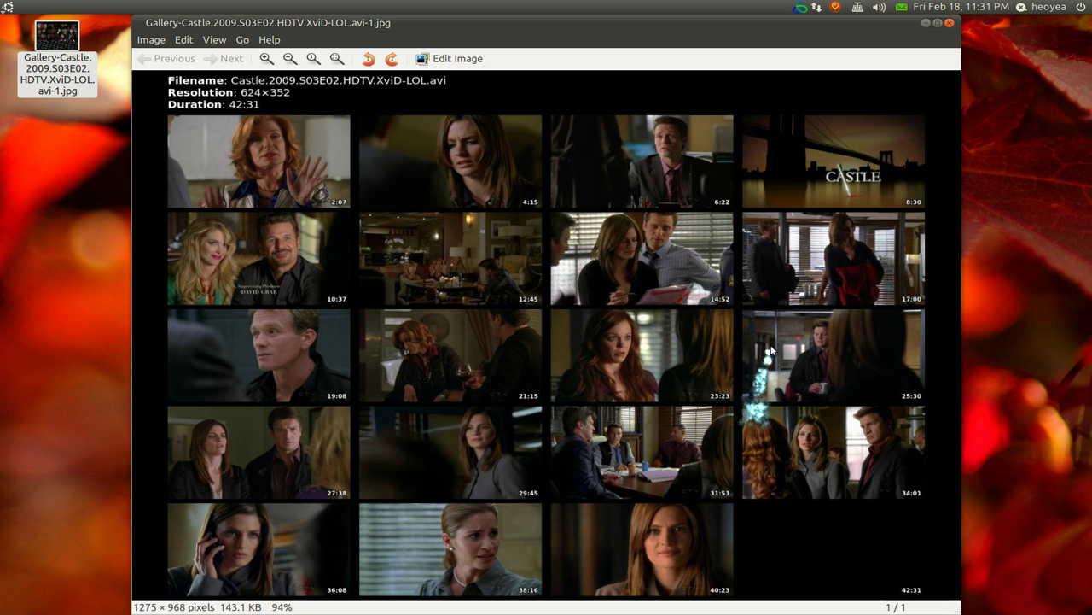
pyautogui.click(950, 23)
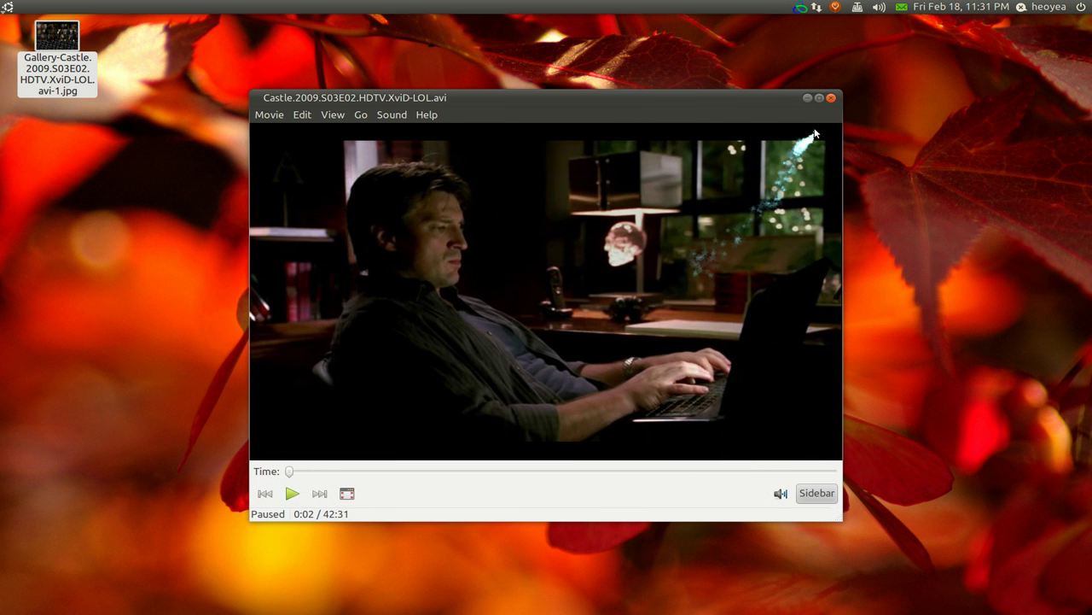
# Close the video player and delete the gallery image from the desktop.
pyautogui.click(830, 97)
pyautogui.moveTo(242, 230); pyautogui.dragTo(2, 31)
pyautogui.press('Delete')
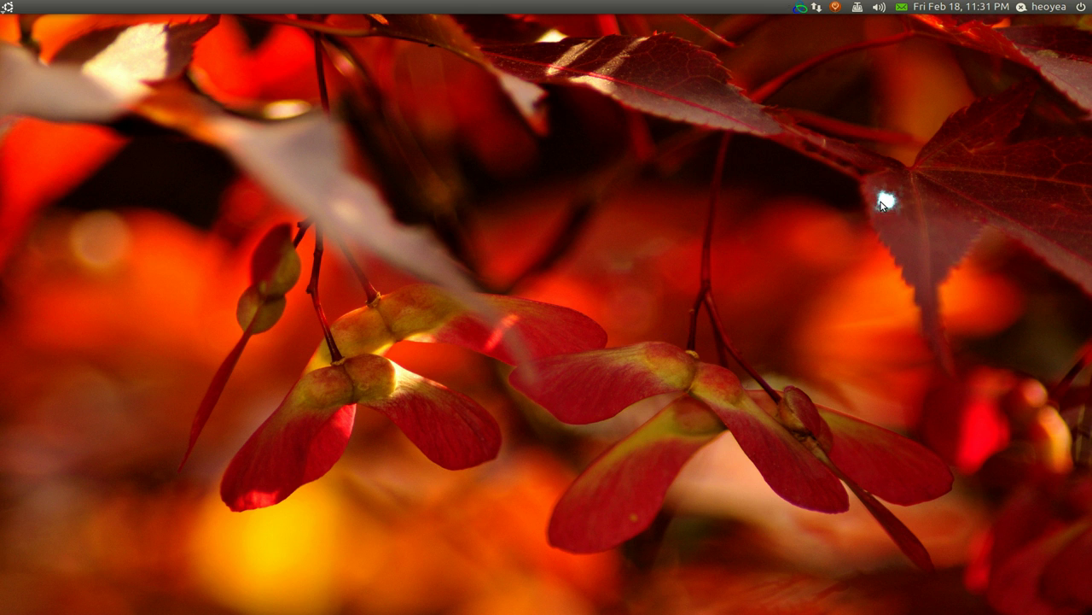
# Open the home folder from the desktop by its location path, view it and close the window.
pyautogui.hotkey('ctrl', 'l')
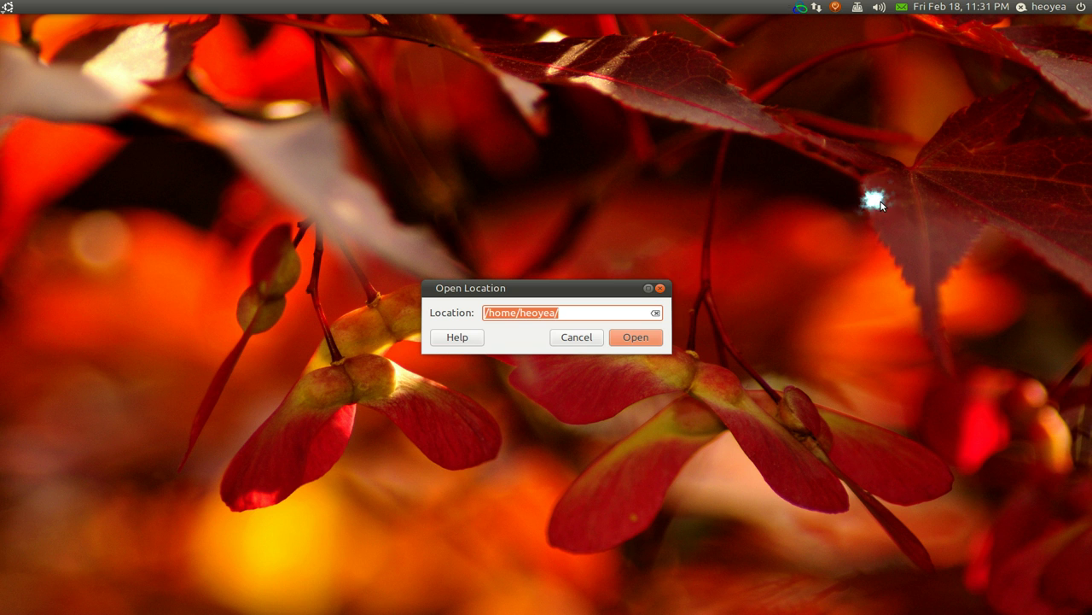
pyautogui.press('Return')
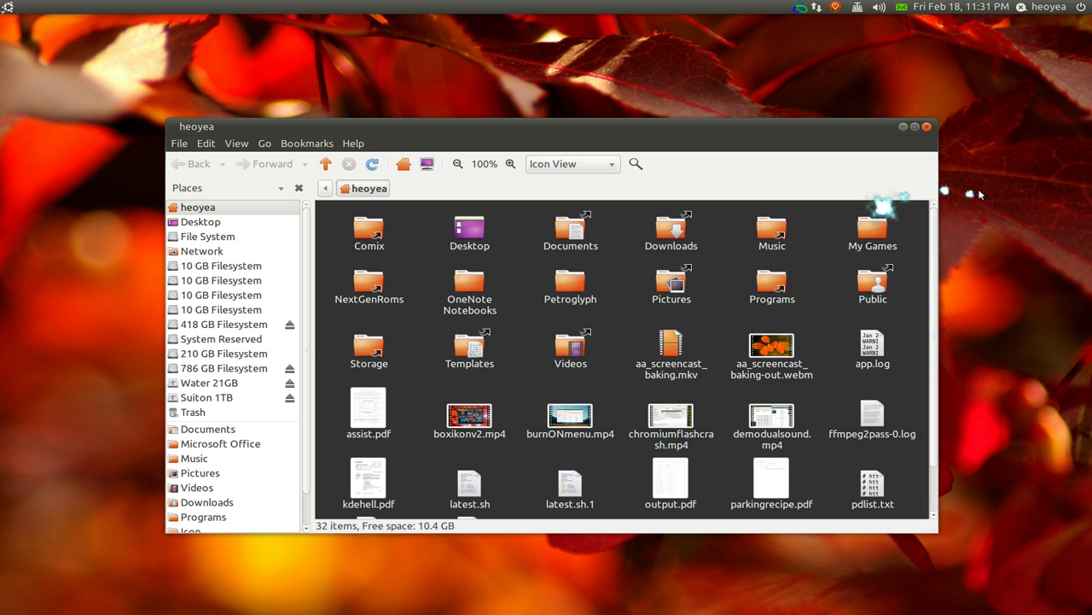
pyautogui.click(927, 126)
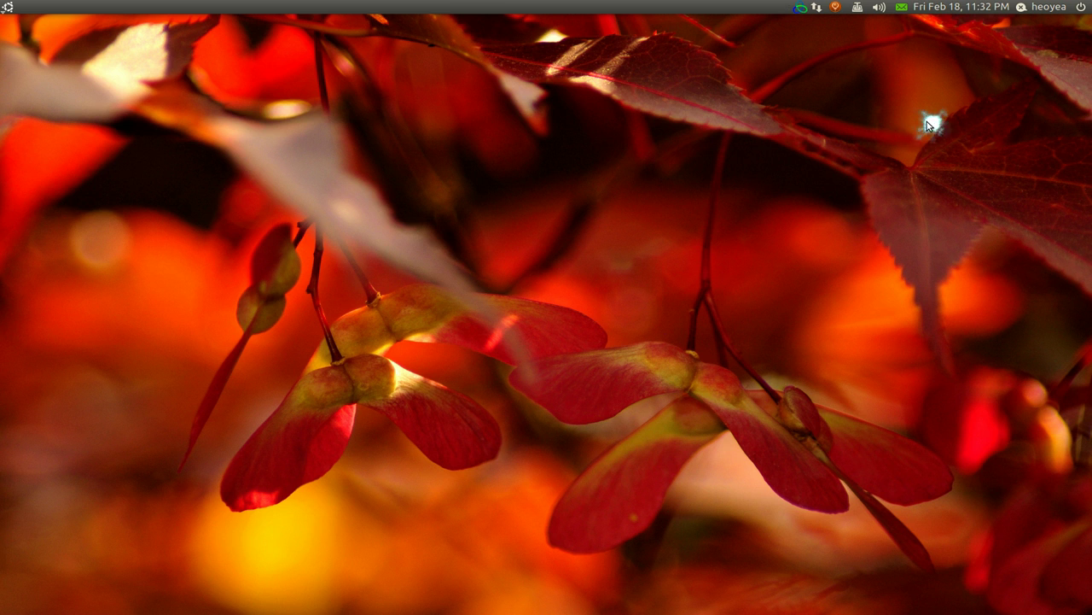
# Open the root file system from the desktop by the location path "/", view it and close the window.
pyautogui.write('/')
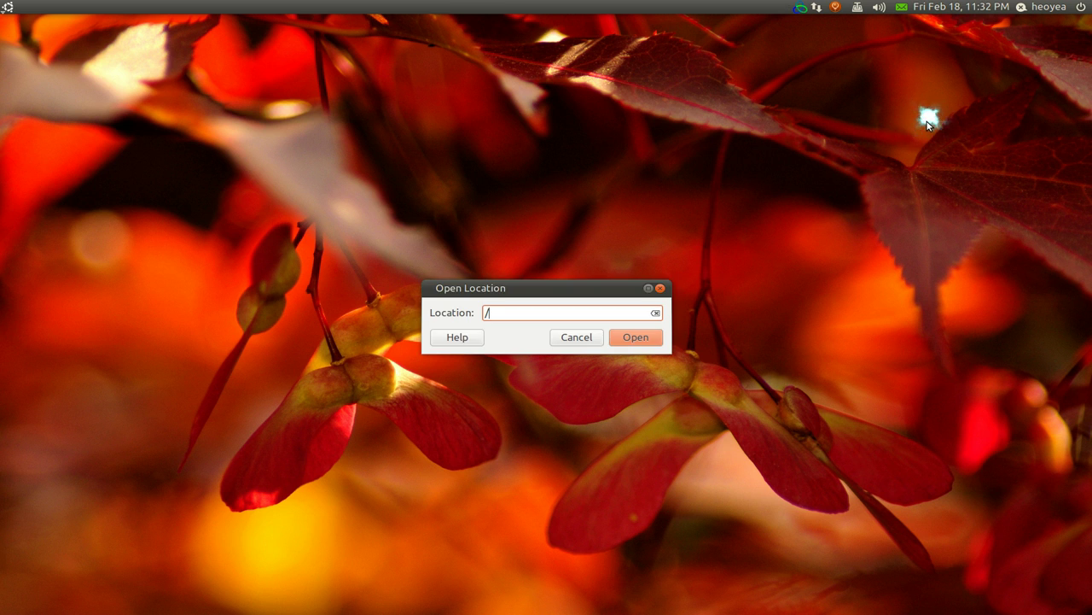
pyautogui.press('Return')
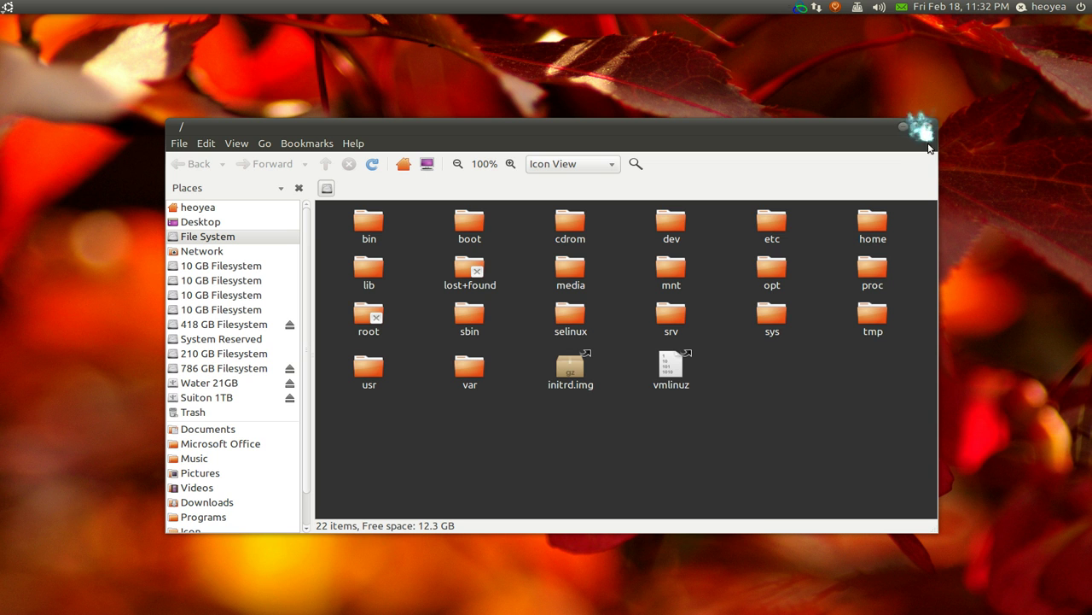
pyautogui.click(928, 130)
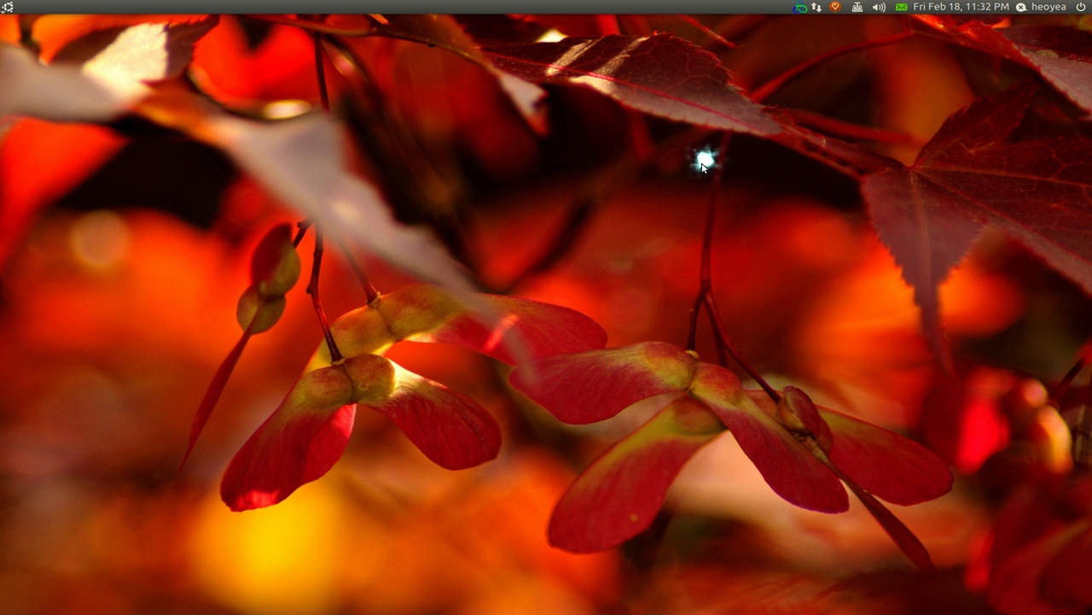
# Open the home folder, select all items matching the pattern *.mp4, and close the window.
pyautogui.press('super+e')
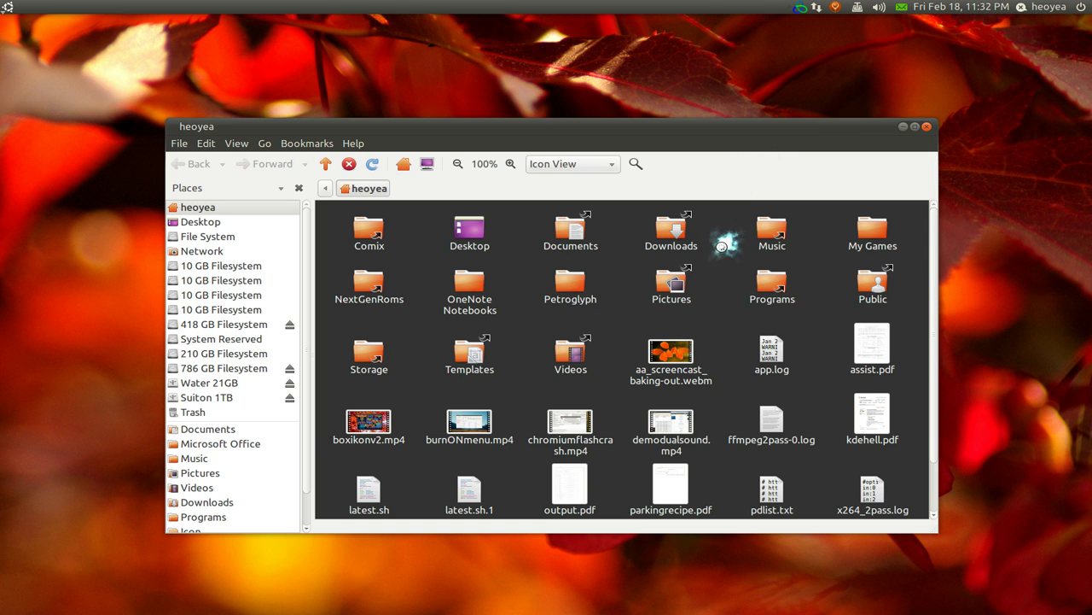
pyautogui.scroll(-1, 722, 247)
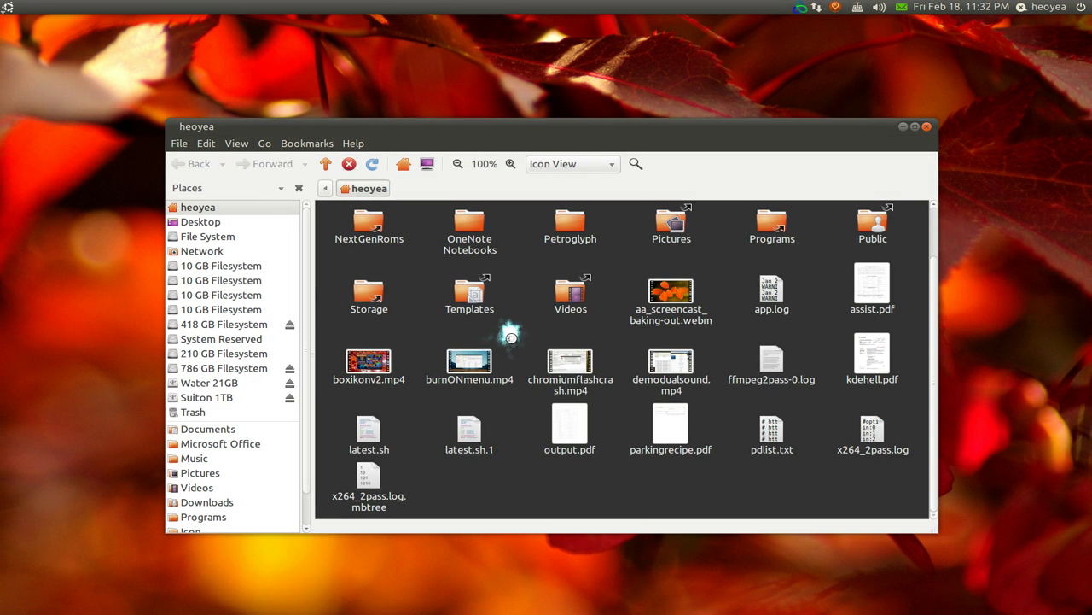
pyautogui.hotkey('ctrl', 's')
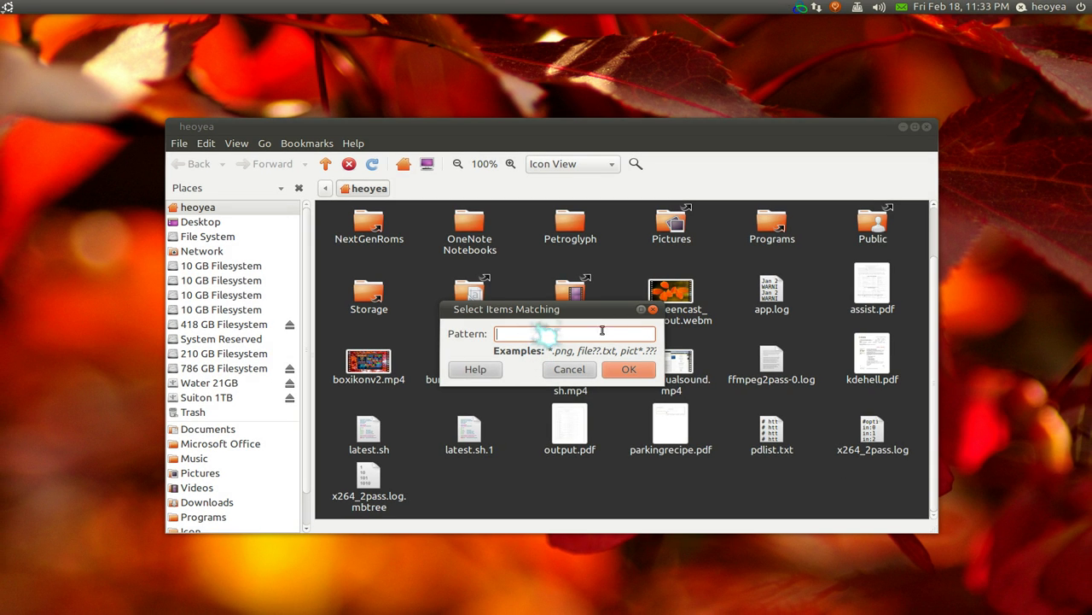
pyautogui.write('*.mp4')
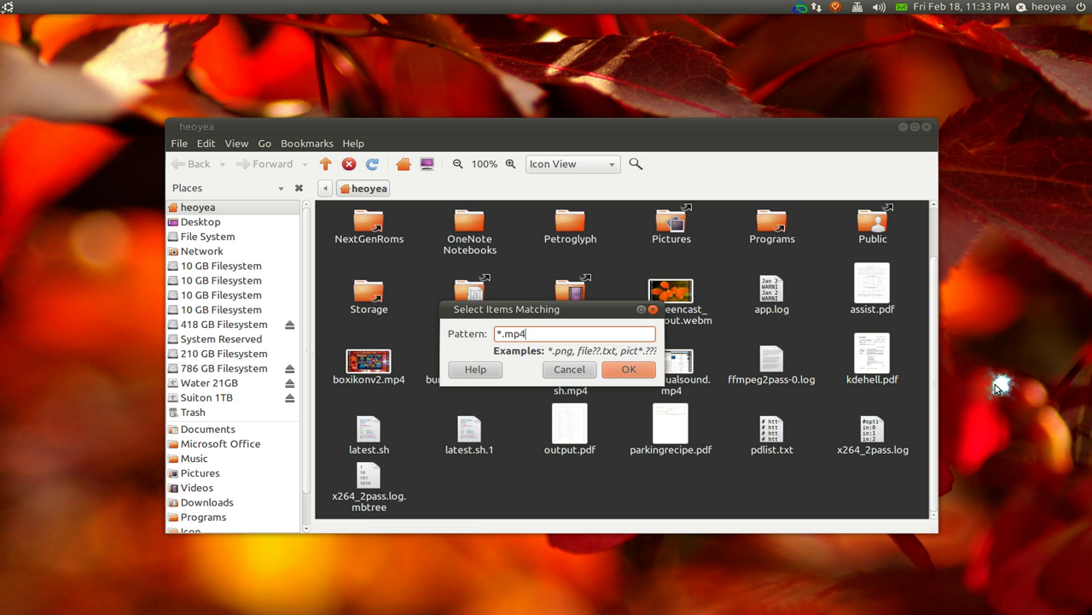
pyautogui.press('Return')
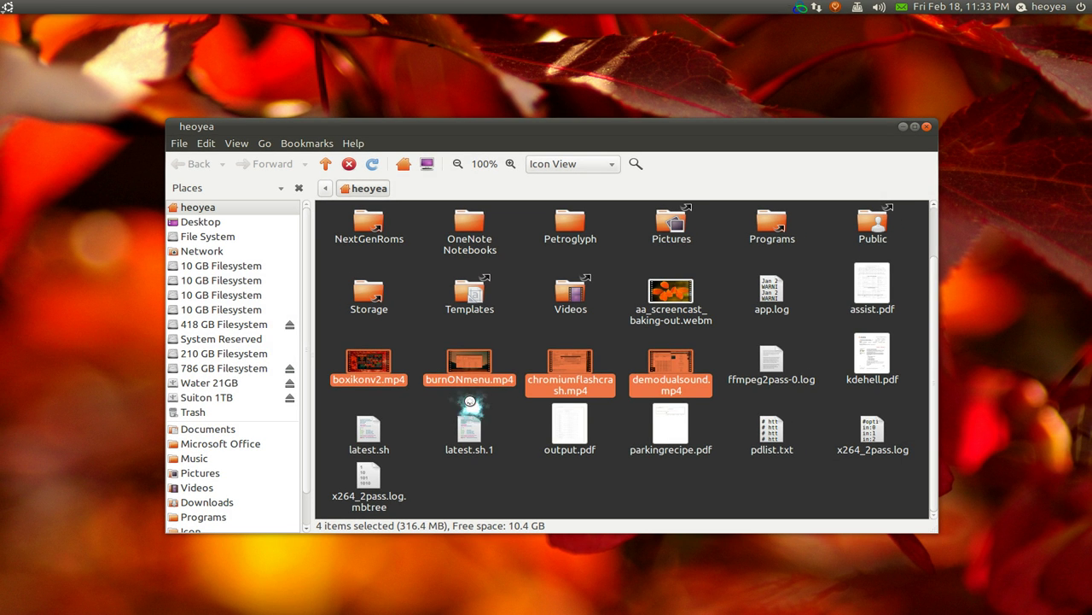
pyautogui.click(470, 401)
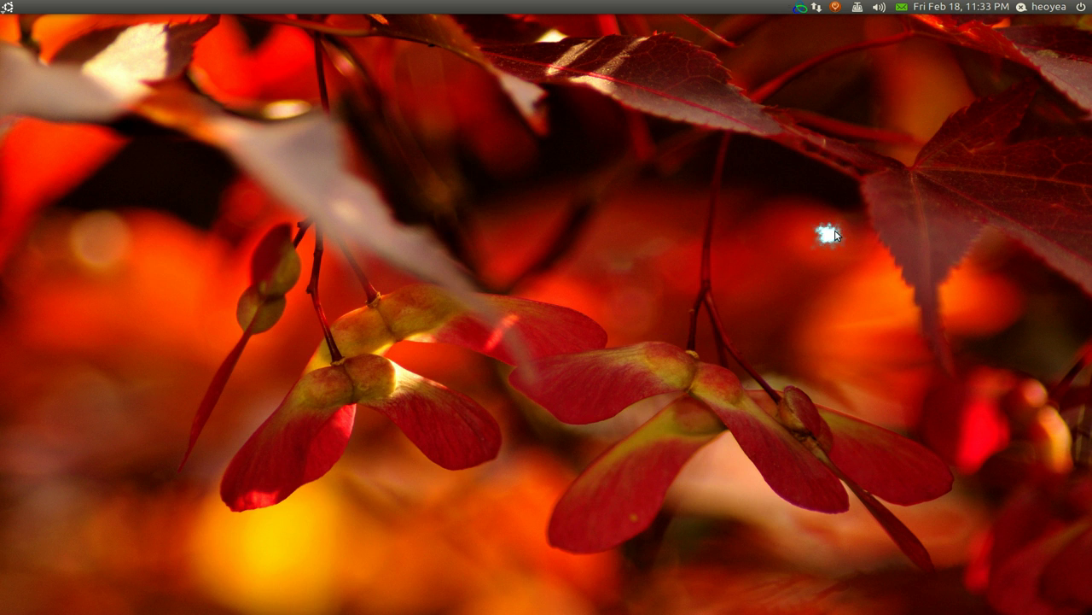
# Find Keyboard Shortcuts with the Kupfer launcher and launch it.
pyautogui.hotkey('ctrl', 'space')
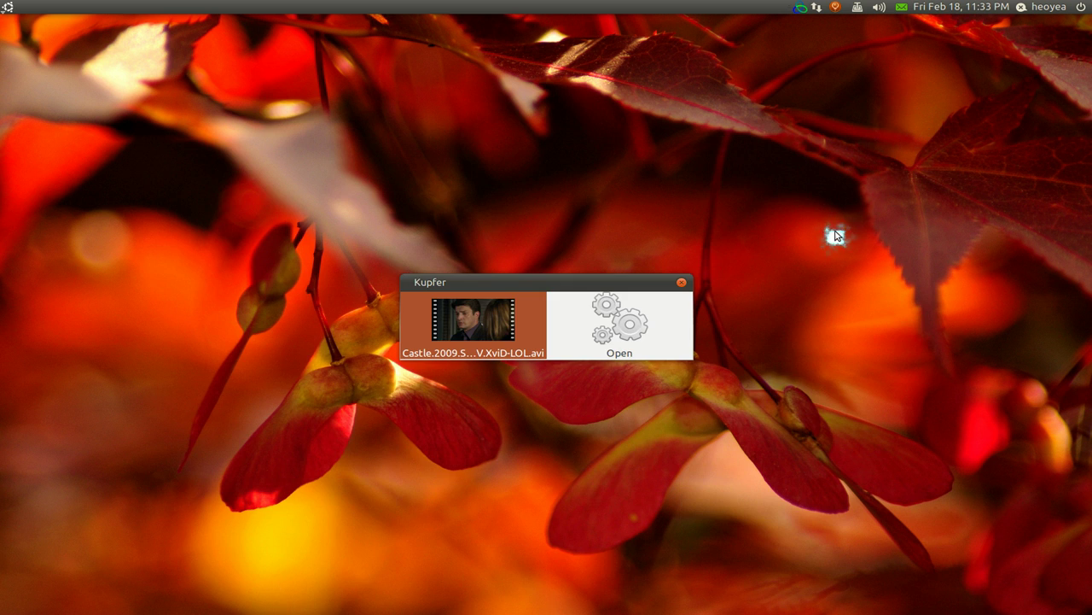
pyautogui.press('Escape')
pyautogui.write('ke')
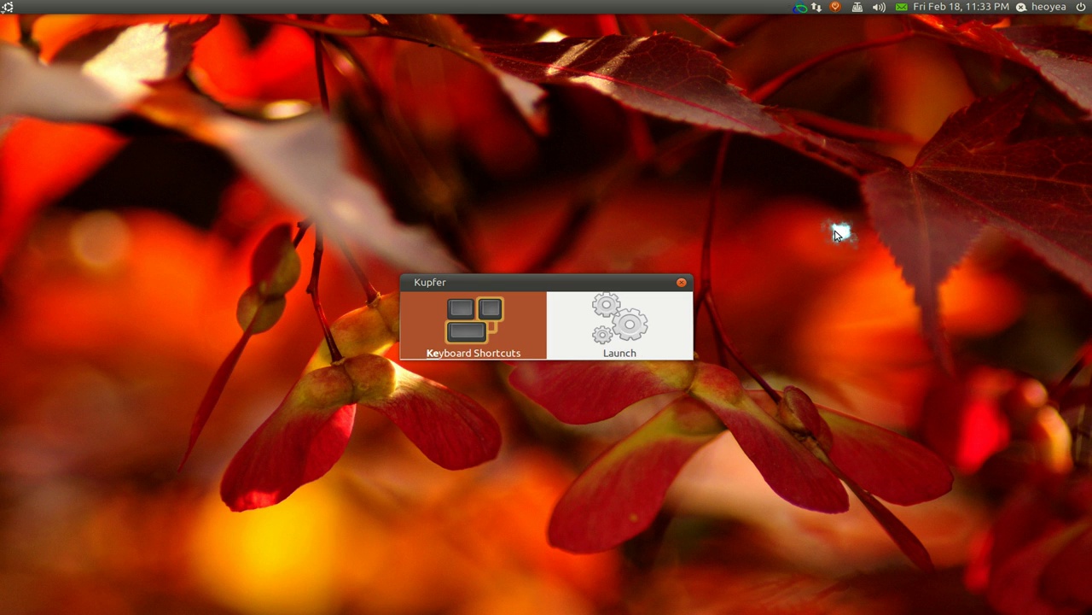
pyautogui.press('Return')
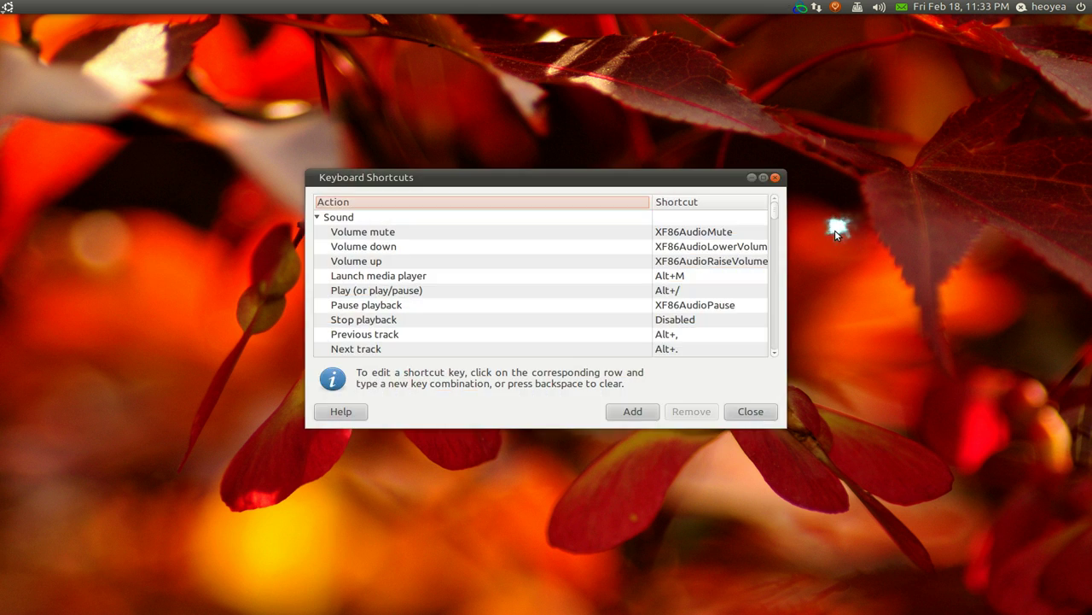
# Move and enlarge the Keyboard Shortcuts window, and open the custom shortcut "metacity --replace" to see its name and command.
pyautogui.moveTo(605, 179); pyautogui.dragTo(615, 64)
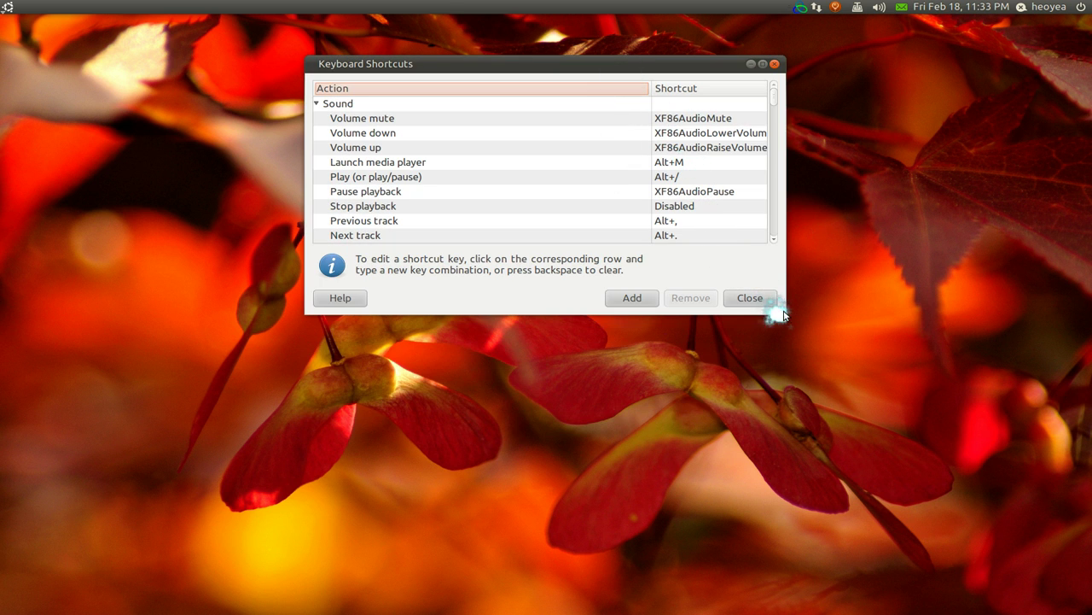
pyautogui.moveTo(783, 316); pyautogui.dragTo(867, 455)
pyautogui.moveTo(850, 143); pyautogui.dragTo(859, 373)
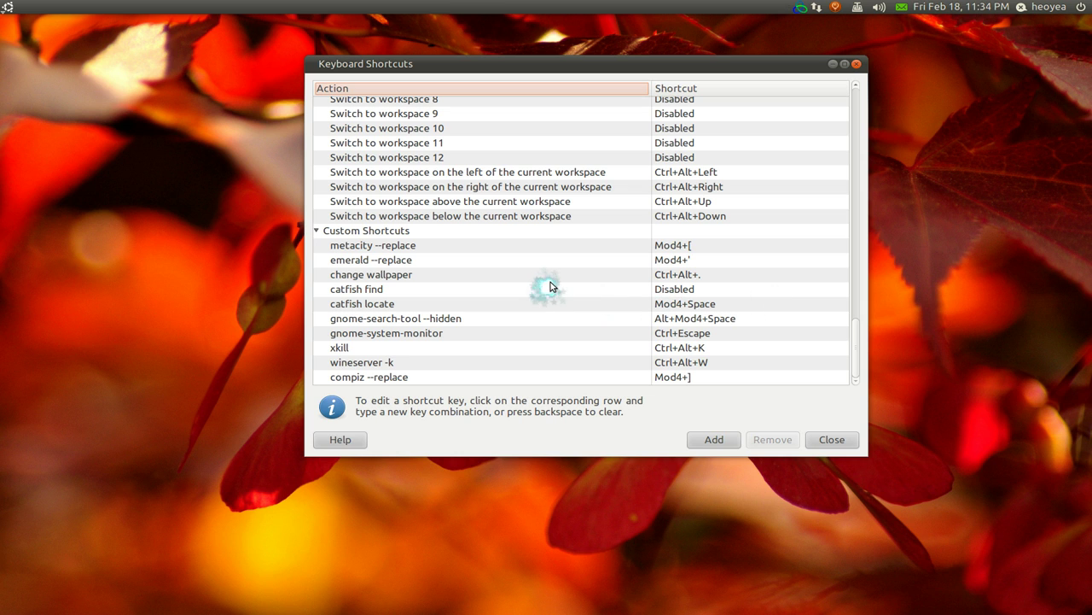
pyautogui.doubleClick(419, 245)
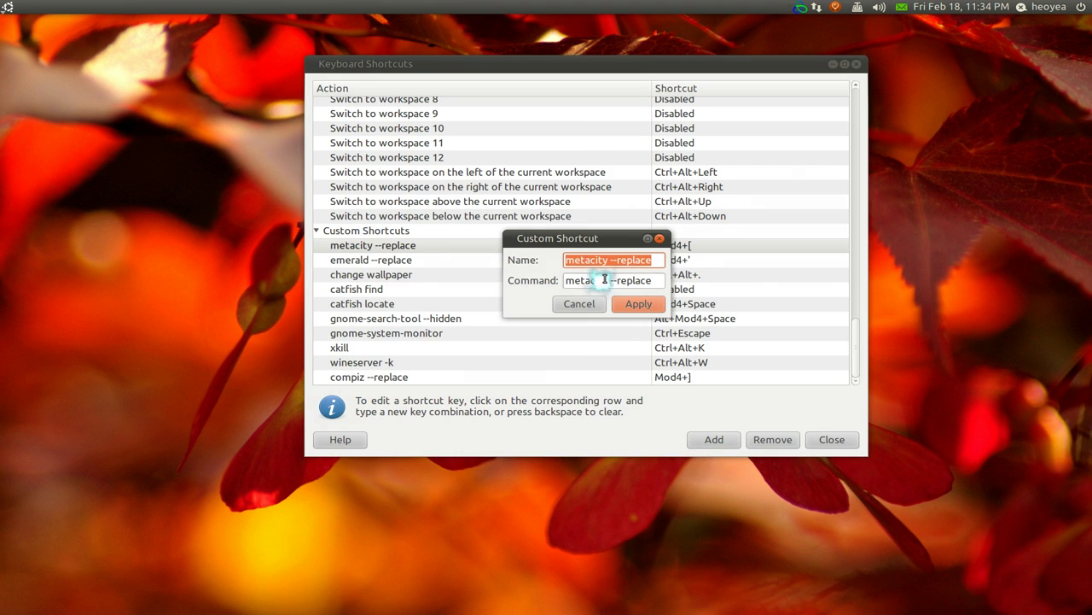
# Close the metacity shortcut's details without changes and view the name and command of the custom shortcut "emerald --replace".
pyautogui.click(547, 335)
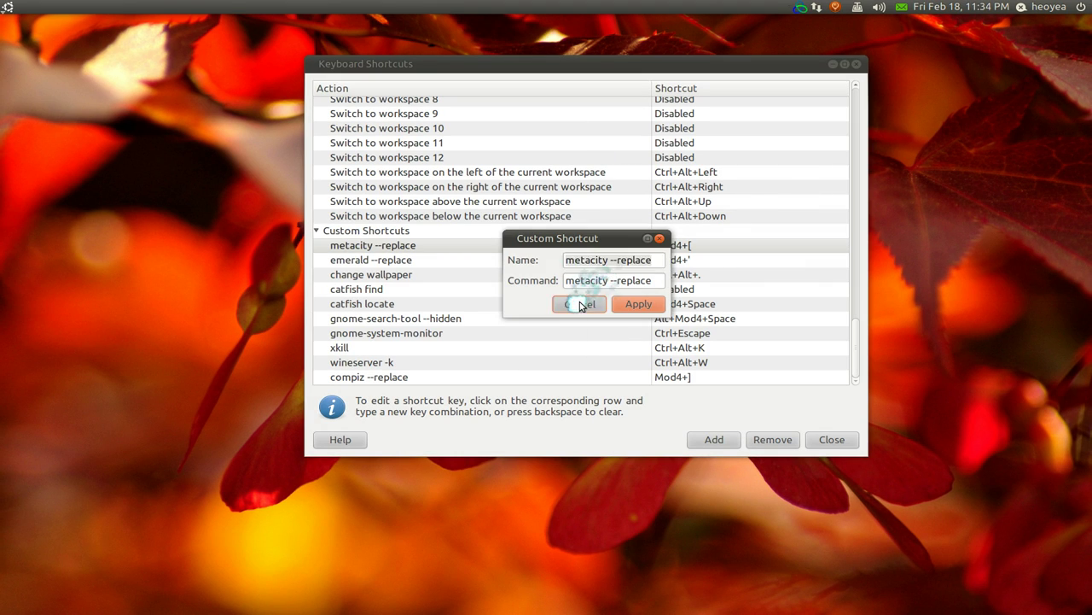
pyautogui.doubleClick(358, 260)
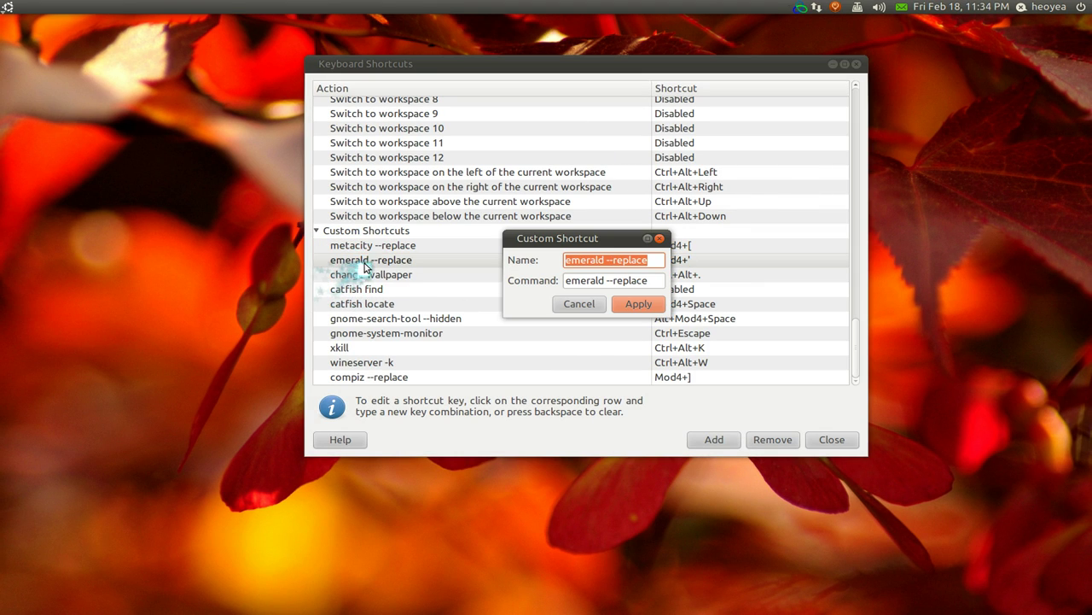
pyautogui.click(559, 304)
# View the details of the custom shortcut "compiz --replace" without changing them, and assign it the key combination Mod4+].
pyautogui.doubleClick(389, 377)
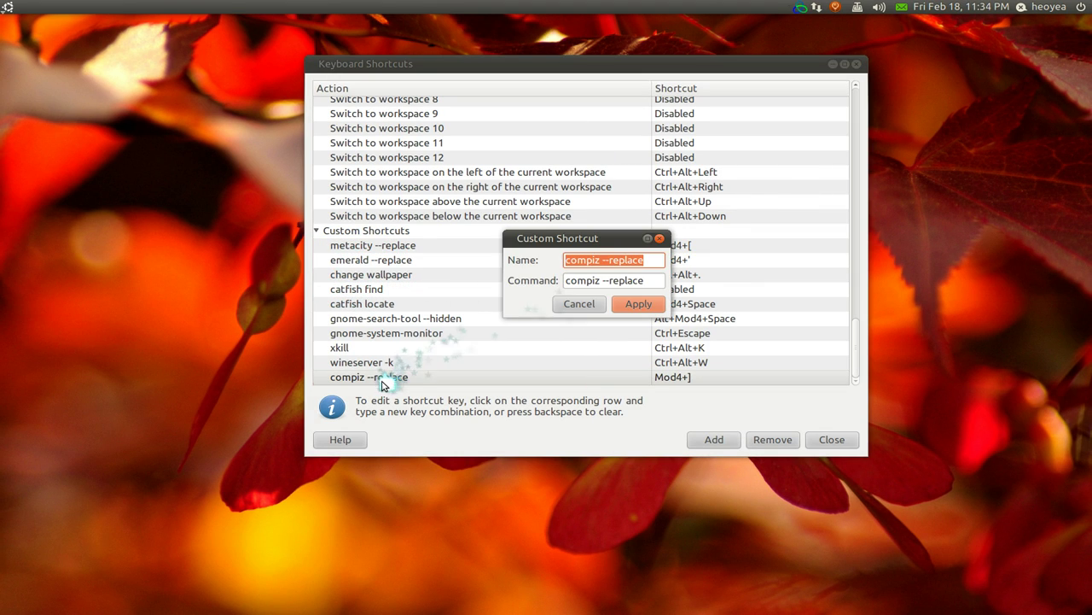
pyautogui.click(582, 306)
pyautogui.click(699, 375)
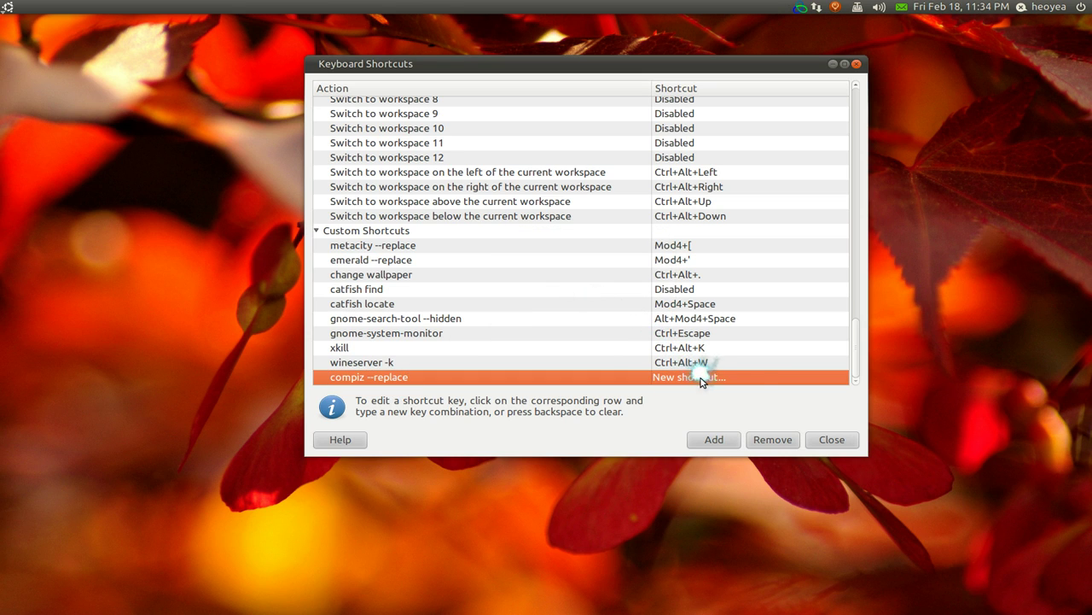
pyautogui.press('super+bracketright')
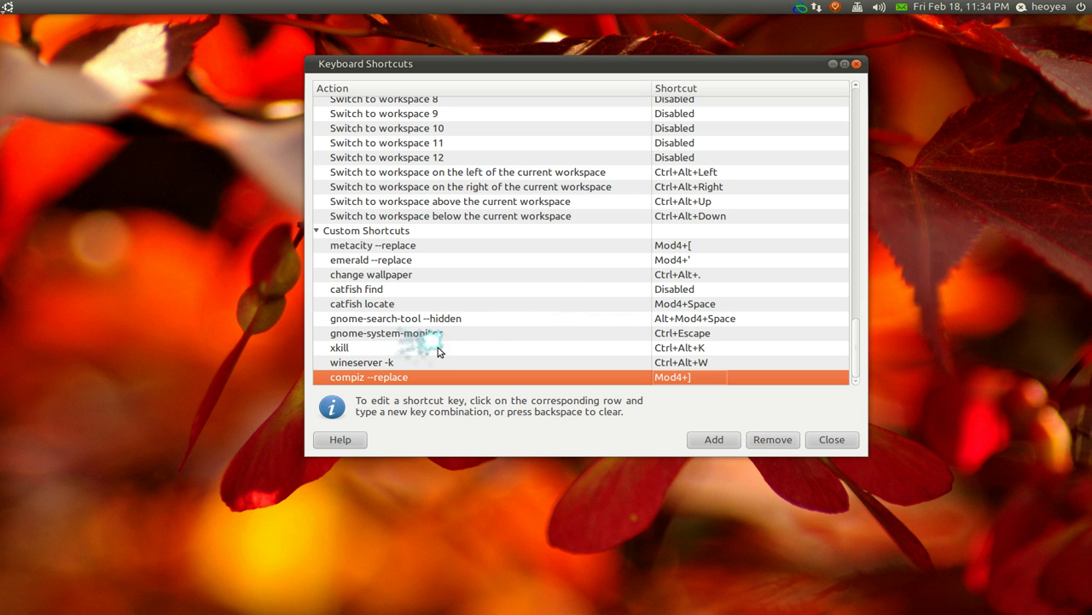
# View the name and command of the custom shortcut "xkill", and move the Keyboard Shortcuts window aside to free desktop space.
pyautogui.doubleClick(370, 351)
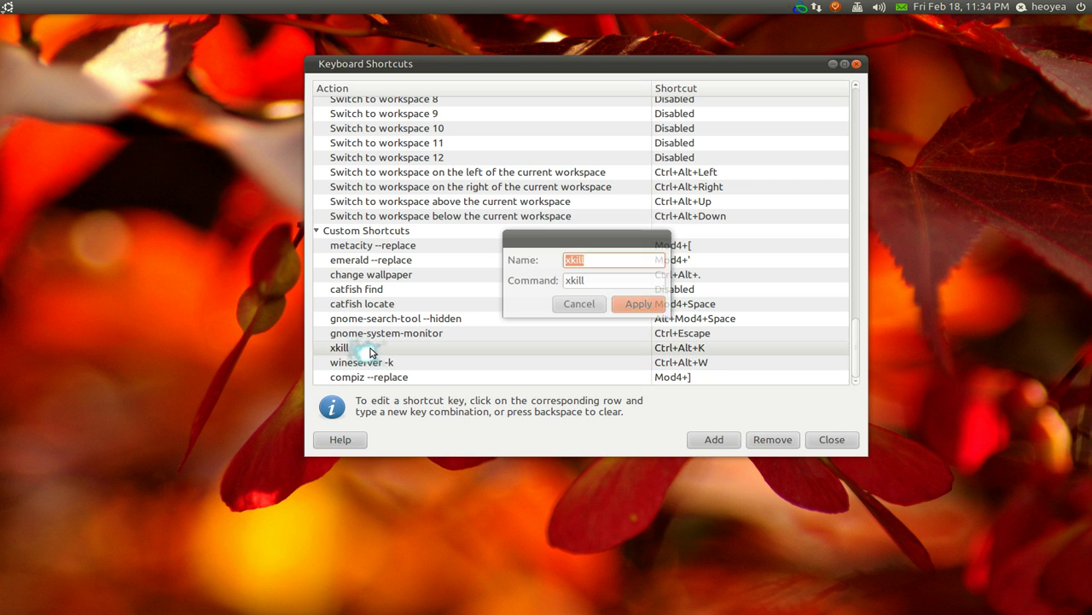
pyautogui.click(578, 305)
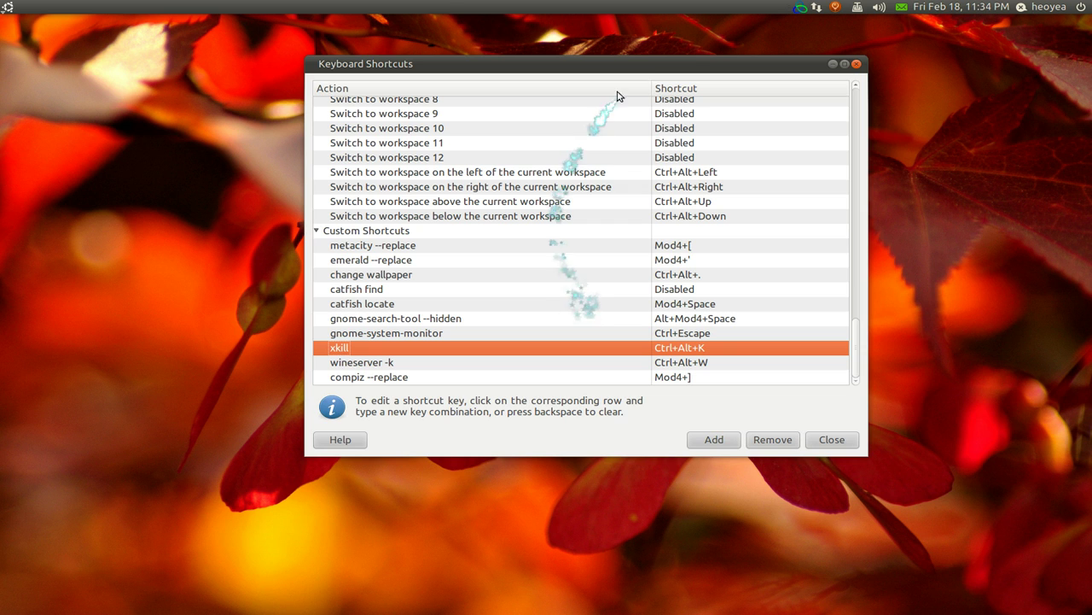
pyautogui.moveTo(649, 70); pyautogui.dragTo(821, 119)
pyautogui.click(298, 287)
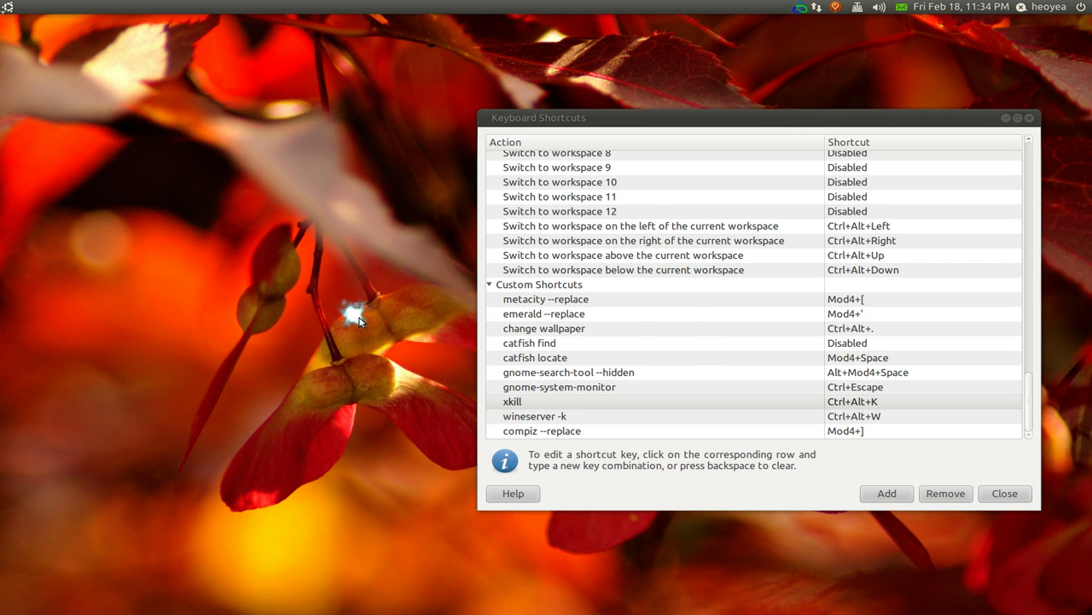
# Launch gedit with the Kupfer launcher, place its window beside Keyboard Shortcuts, and kill it with xkill.
pyautogui.hotkey('ctrl', 'space')
pyautogui.write('ged')
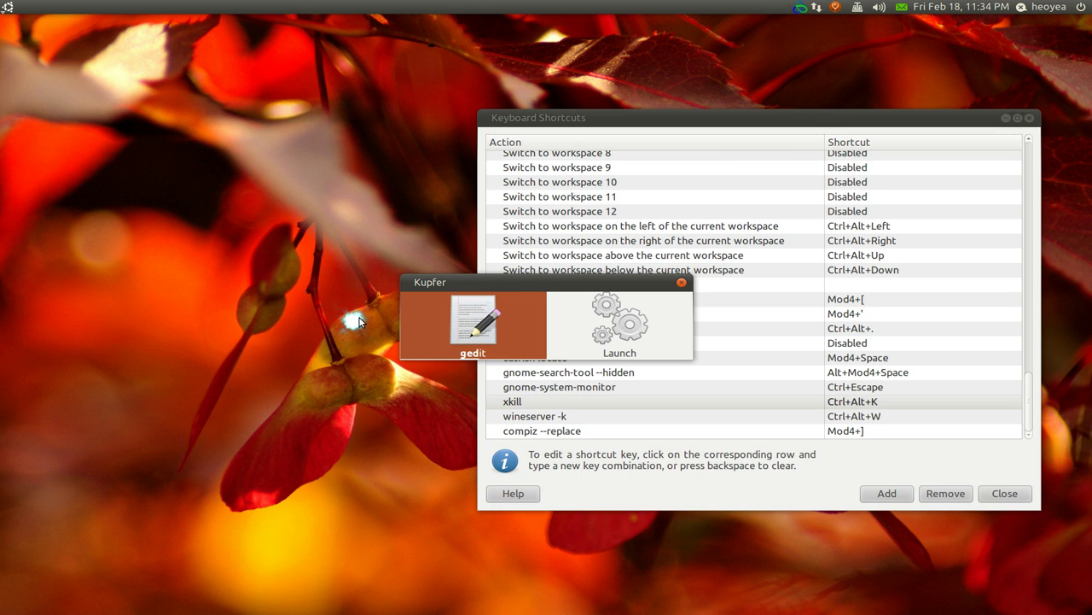
pyautogui.press('Return')
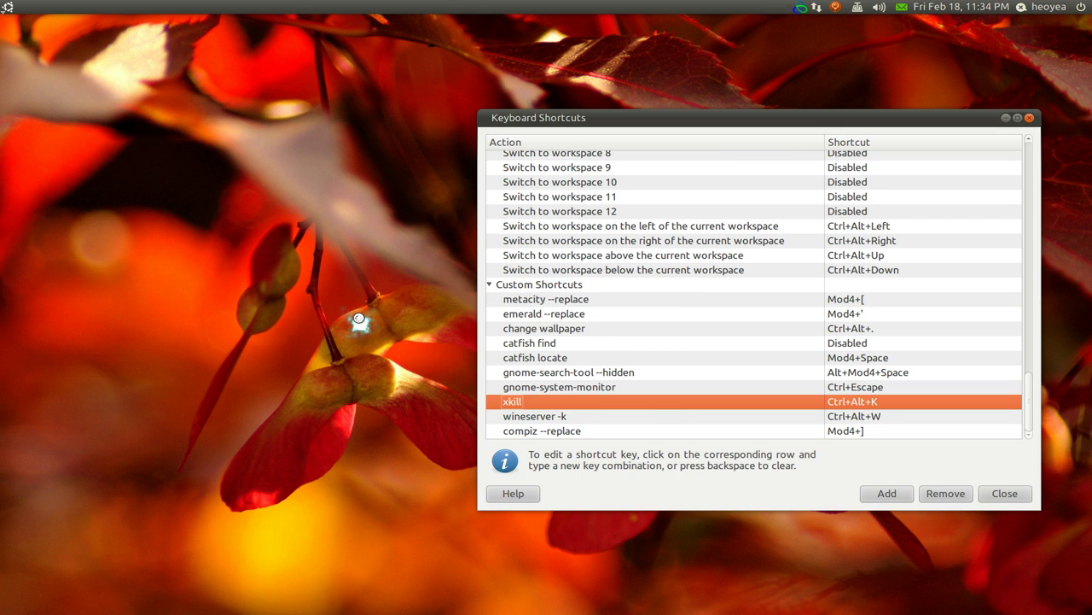
pyautogui.moveTo(475, 164); pyautogui.dragTo(195, 157)
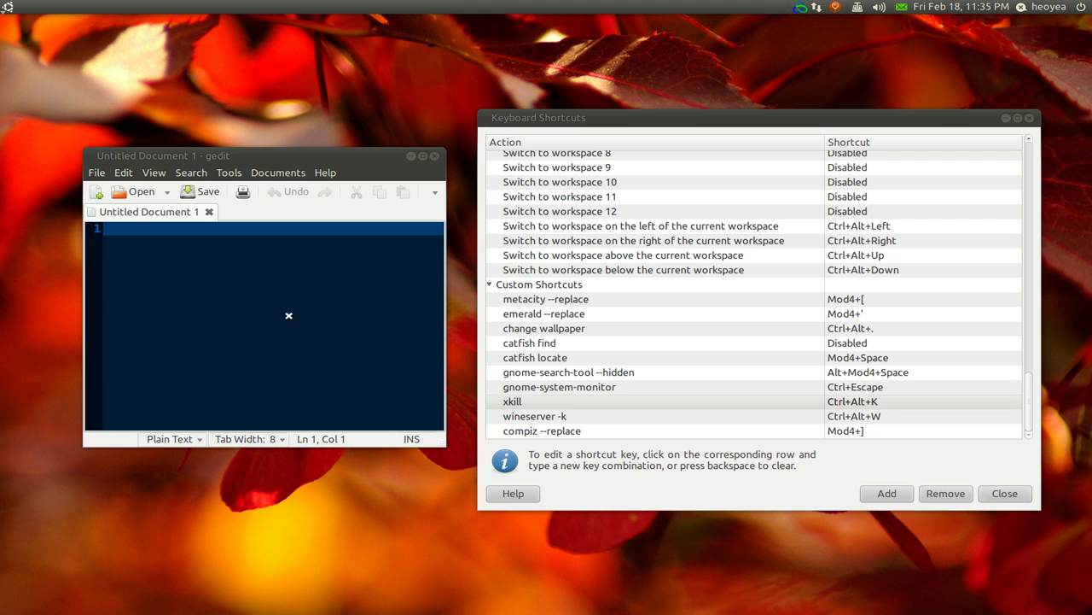
pyautogui.click(199, 278)
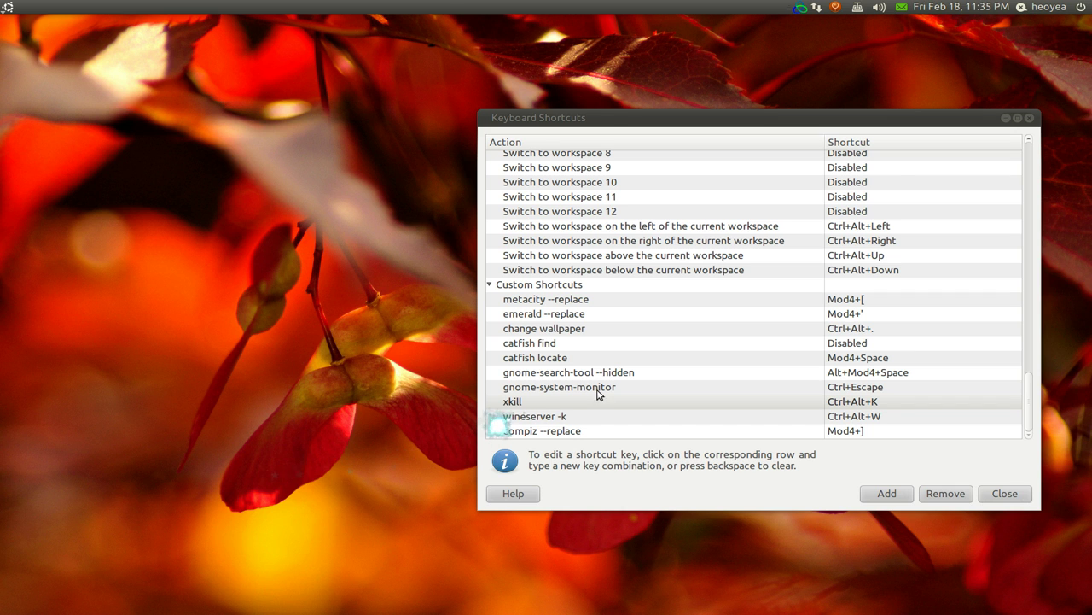
# Move the Keyboard Shortcuts window back toward the middle of the desktop and view the custom shortcut "wineserver -k".
pyautogui.moveTo(878, 117); pyautogui.dragTo(721, 74)
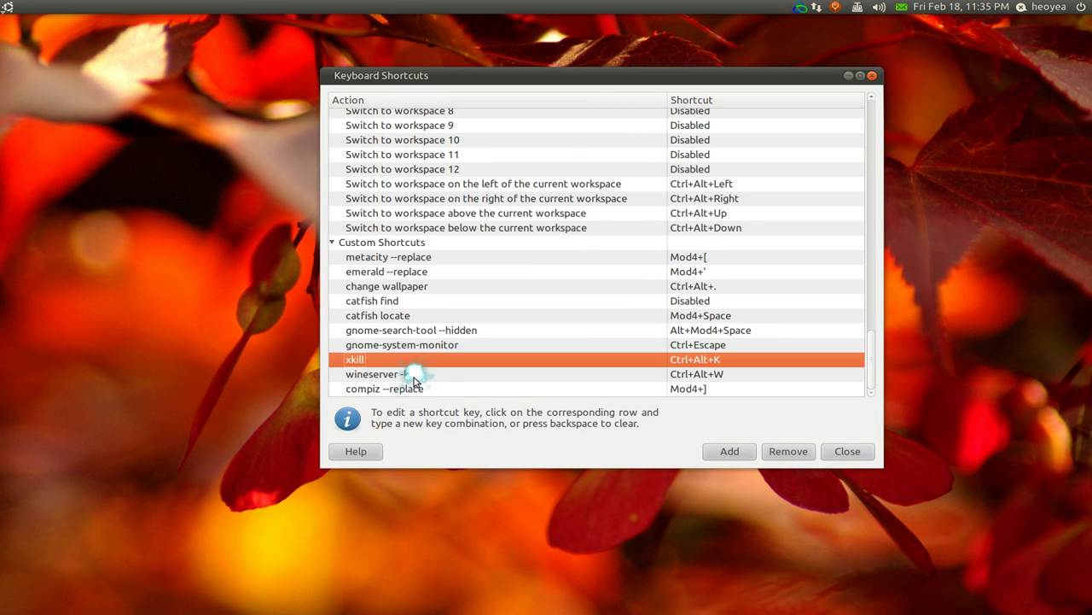
pyautogui.doubleClick(493, 379)
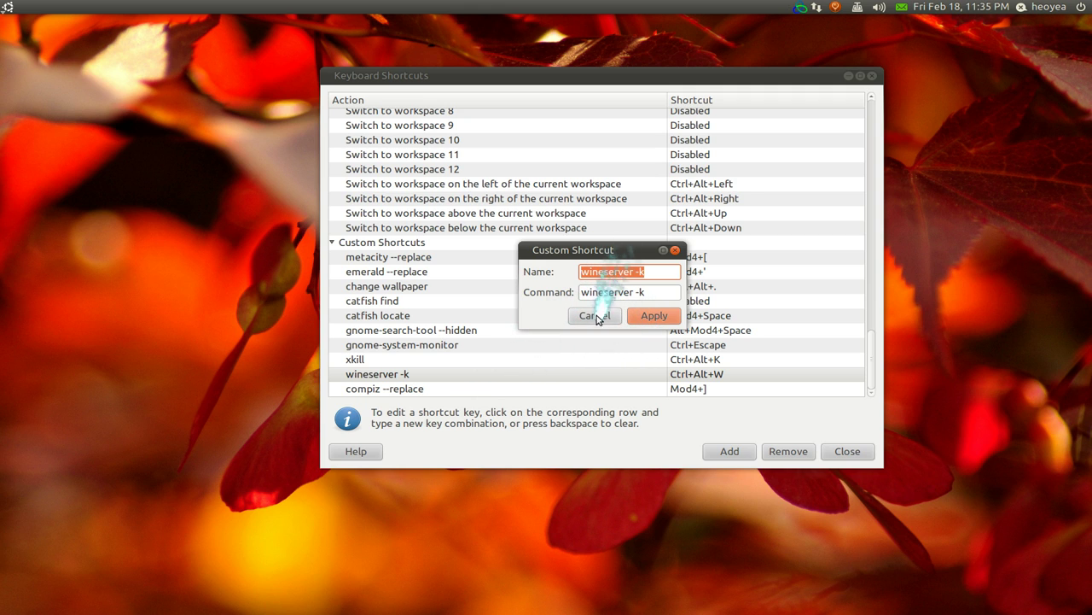
pyautogui.click(595, 316)
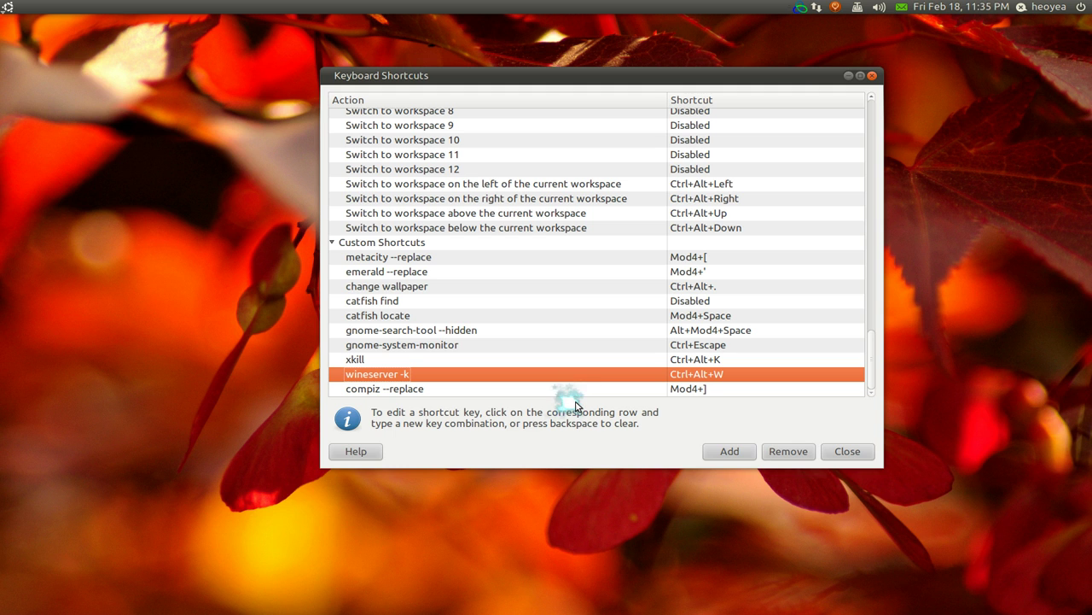
# Try the custom shortcut that starts System Monitor, close System Monitor, and view the full name and command of "gnome-system-monitor".
pyautogui.hotkey('ctrl', 'Escape')
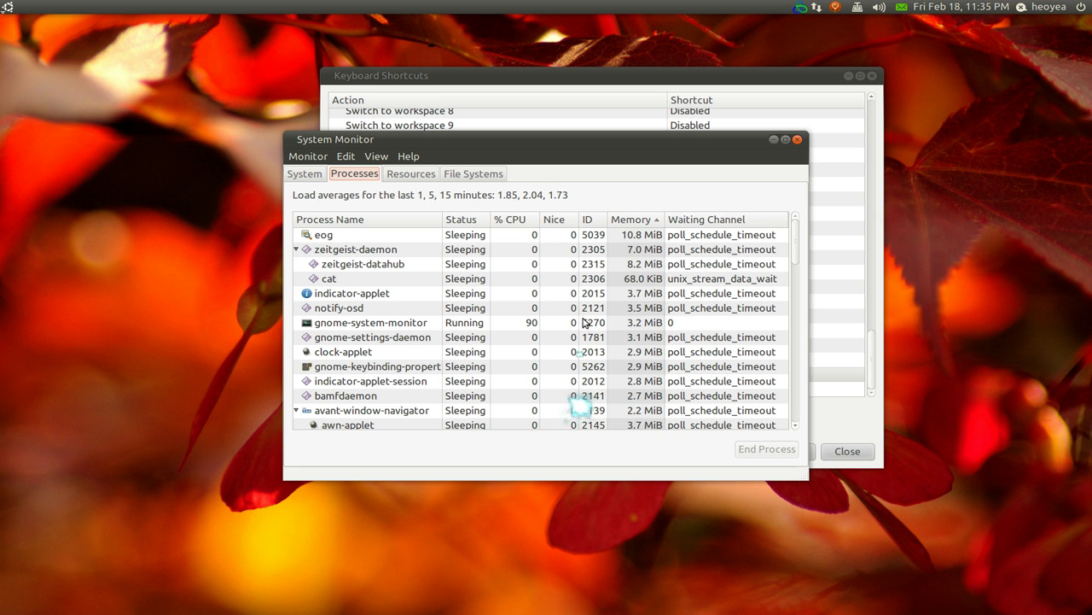
pyautogui.click(798, 141)
pyautogui.doubleClick(419, 345)
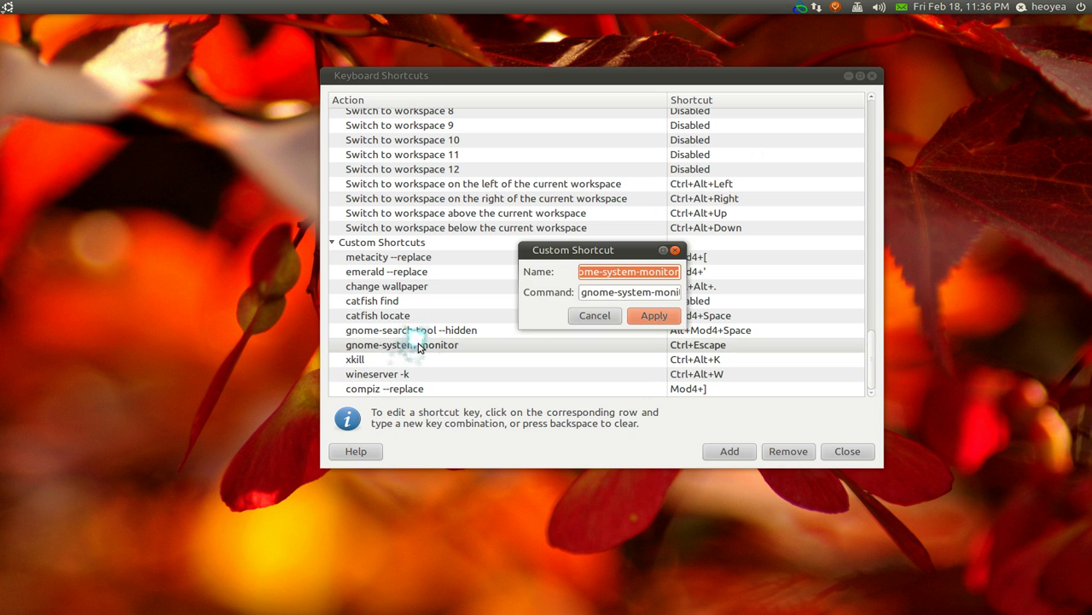
pyautogui.click(657, 317)
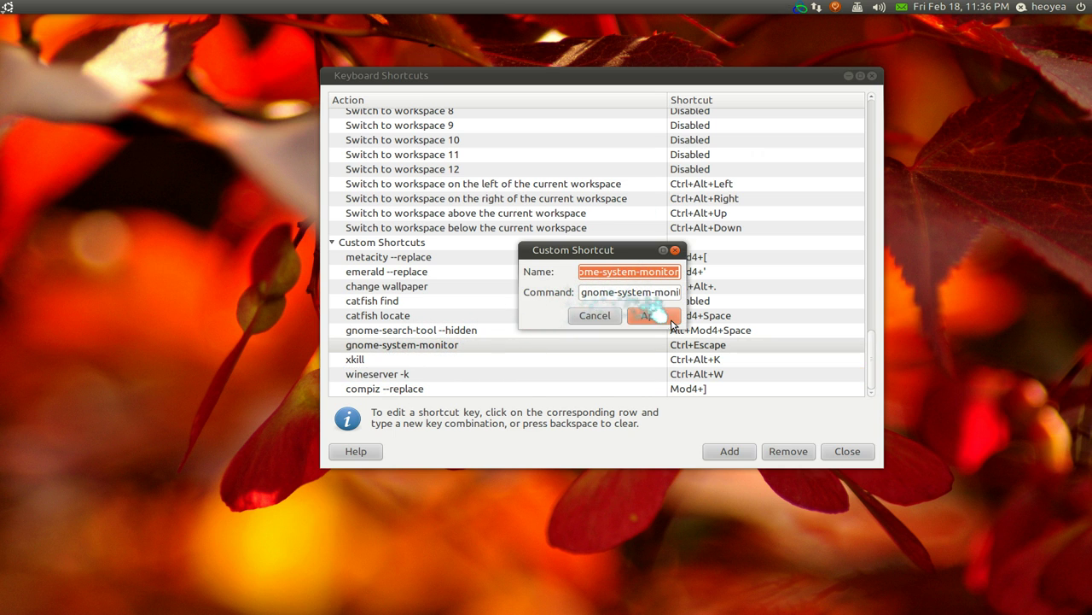
pyautogui.click(751, 325)
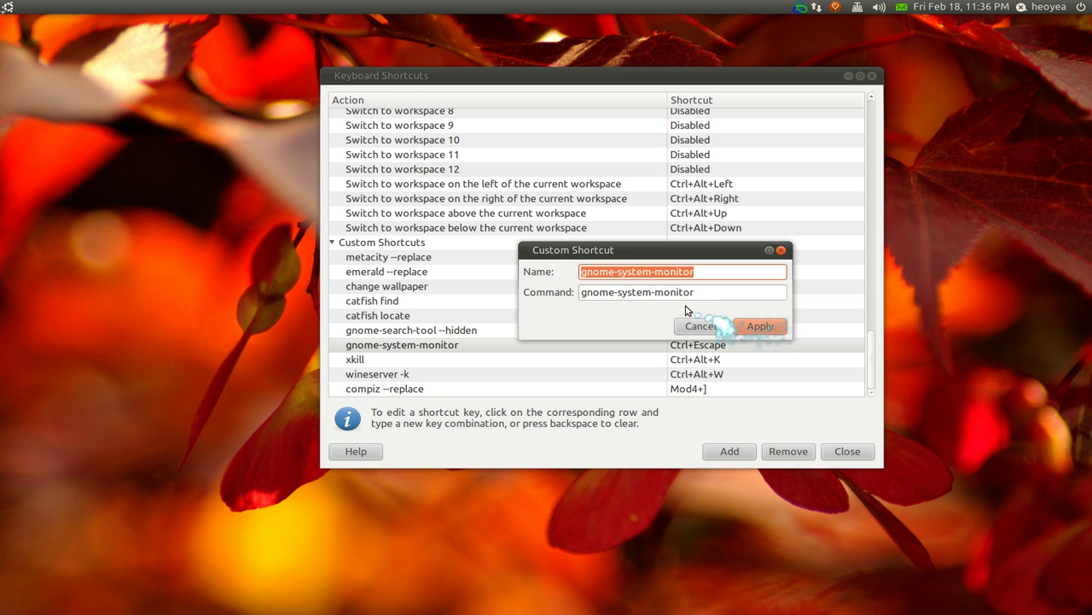
pyautogui.click(703, 328)
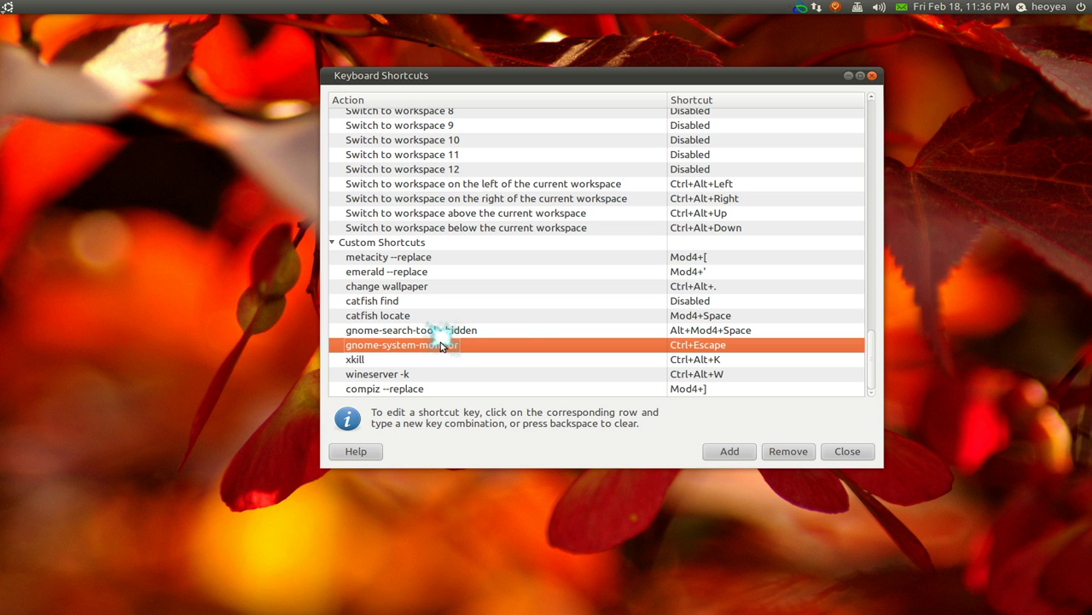
# Start Search for Files with its custom shortcut and search the Videos folder for names containing "castle".
pyautogui.scroll(3, 441, 345)
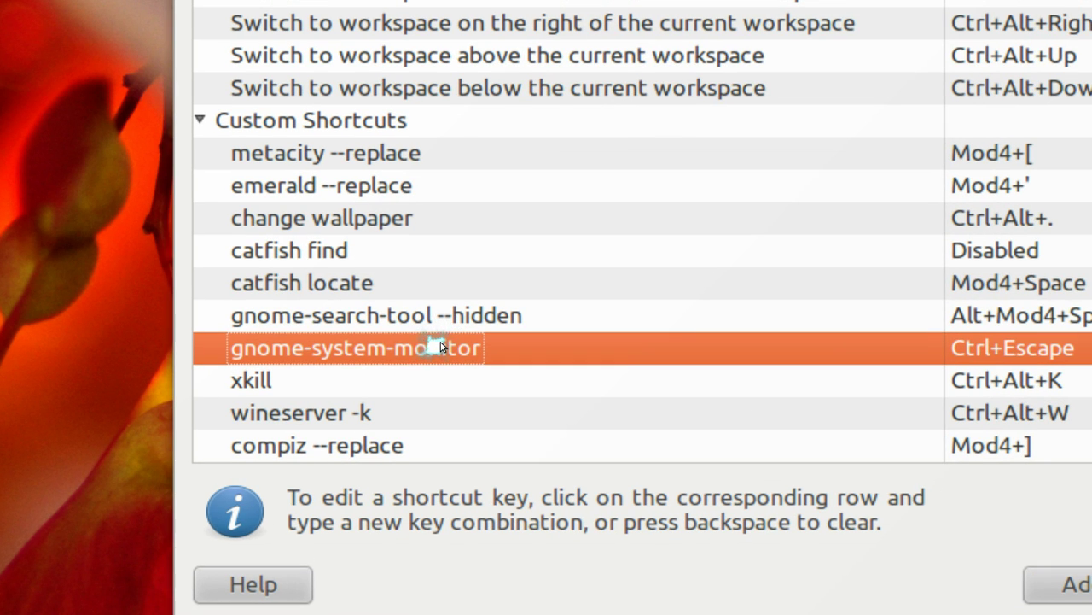
pyautogui.scroll(-3, 441, 344)
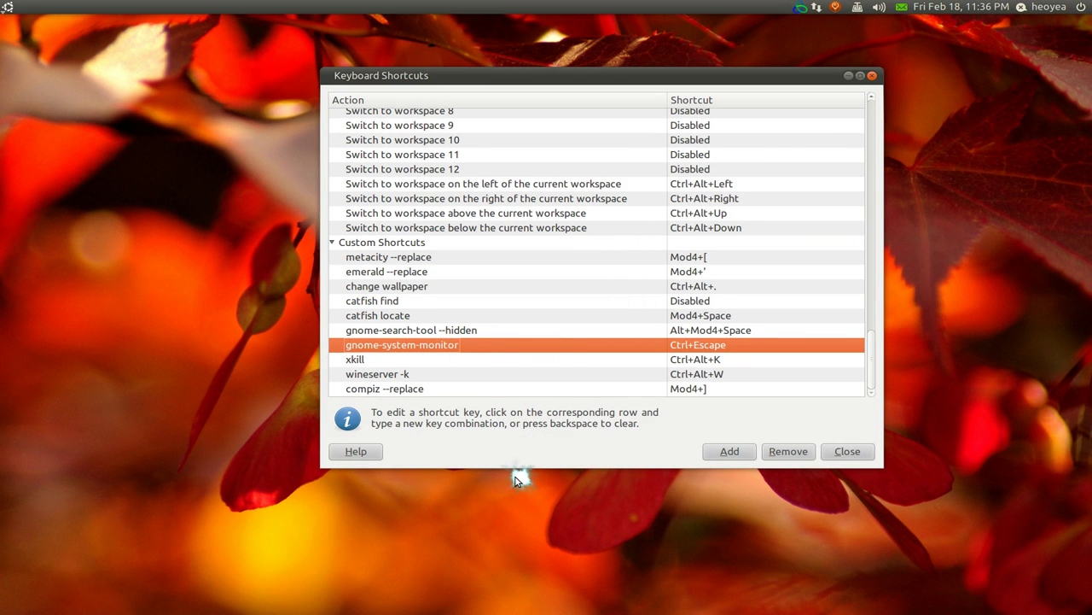
pyautogui.press('alt+super+space')
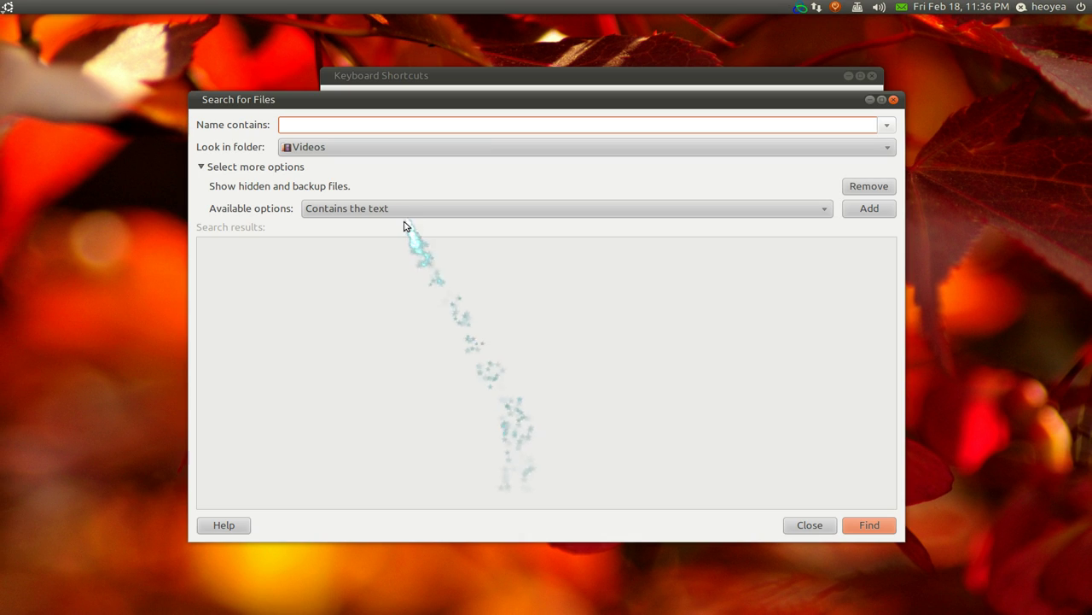
pyautogui.click(341, 147)
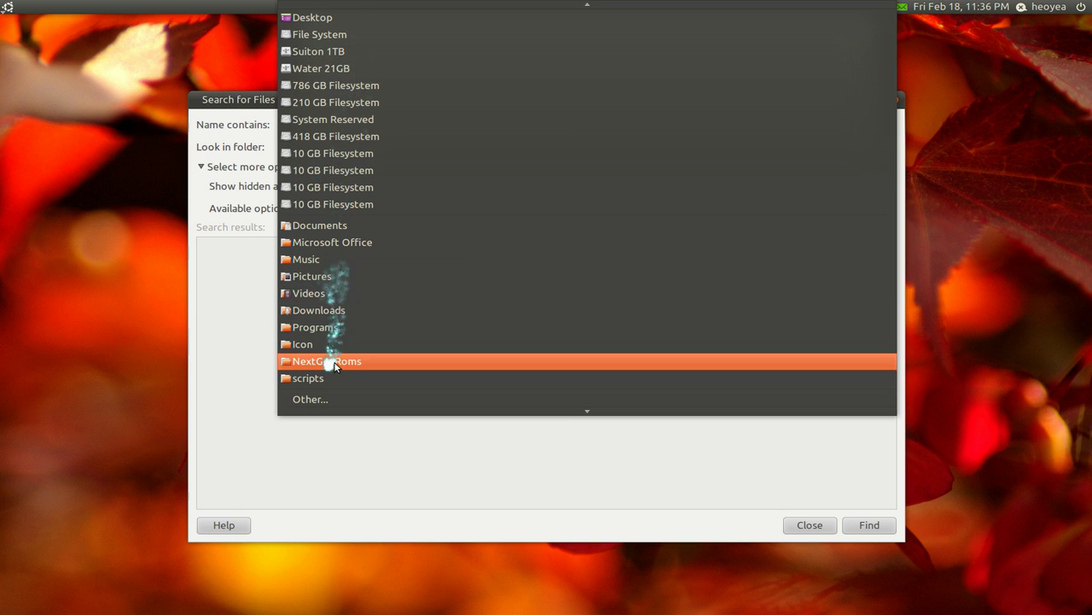
pyautogui.click(336, 293)
pyautogui.click(380, 124)
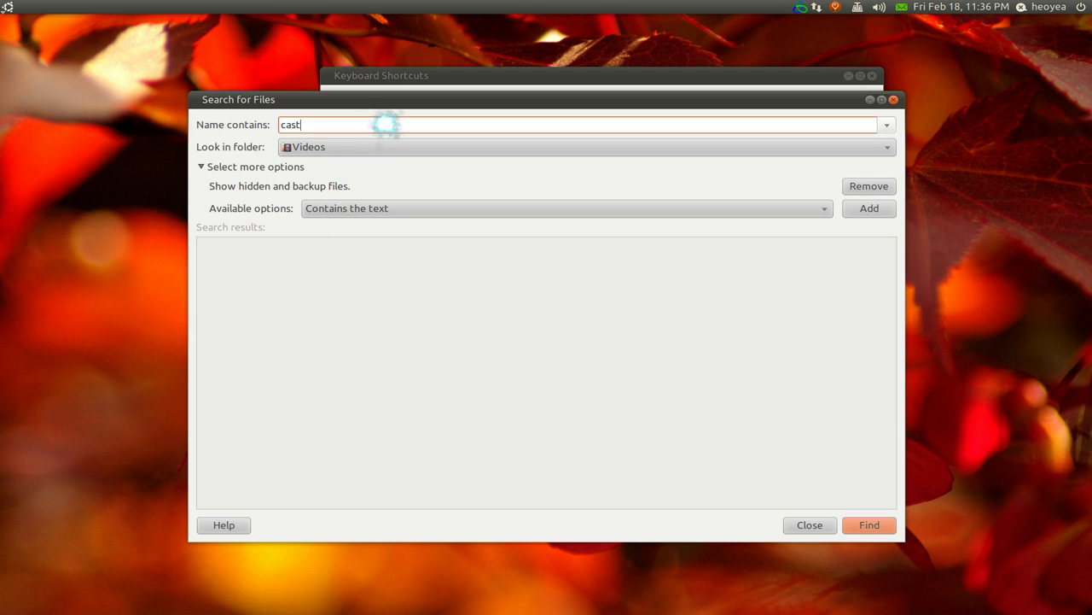
pyautogui.press('Return')
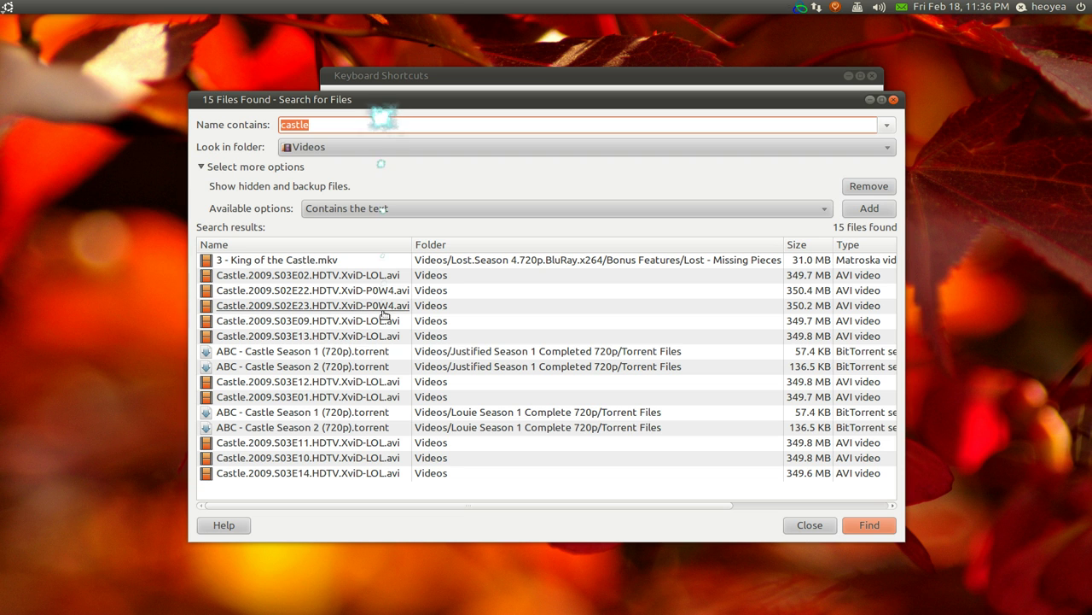
# Open the result Castle.2009.S02E23.HDTV.XviD-P0W4.avi in Movie Player, and close the player and the file search.
pyautogui.doubleClick(314, 306)
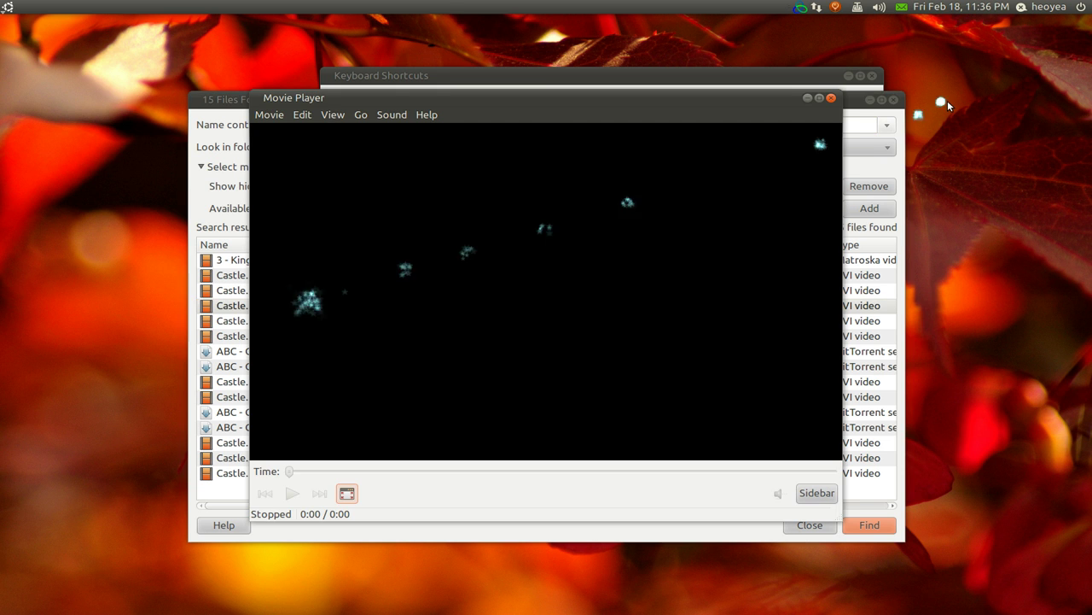
pyautogui.click(833, 100)
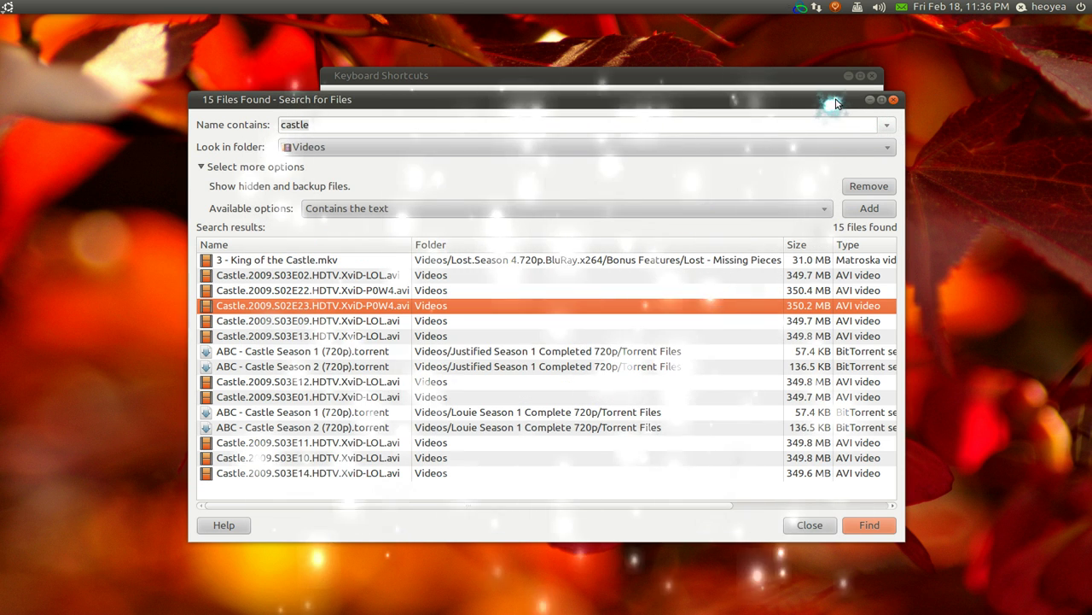
pyautogui.click(894, 100)
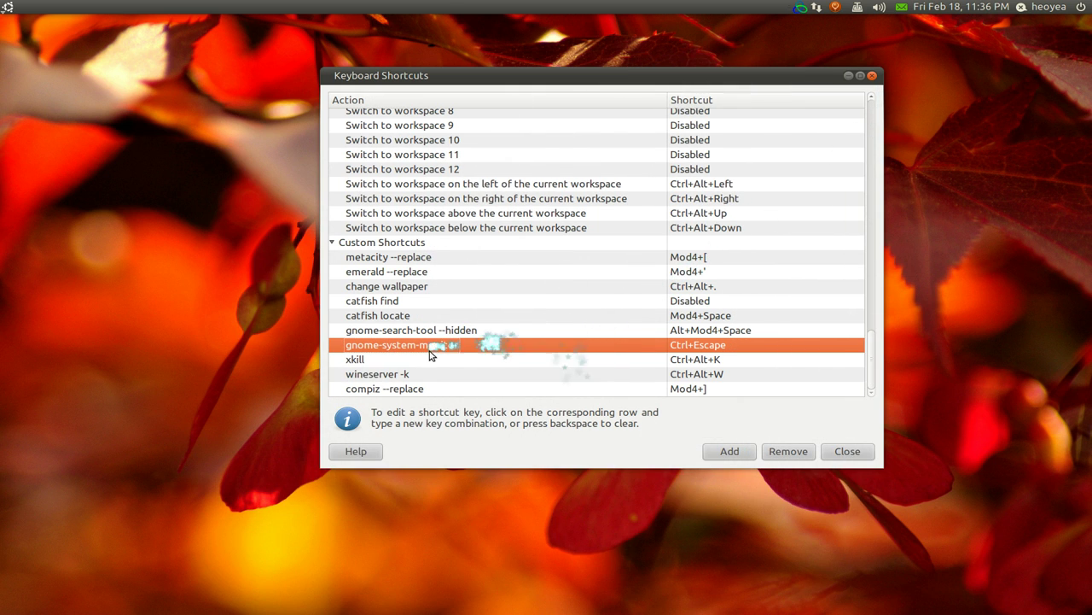
# View the name and command of the custom shortcut "gnome-search-tool --hidden" without changing them.
pyautogui.doubleClick(453, 332)
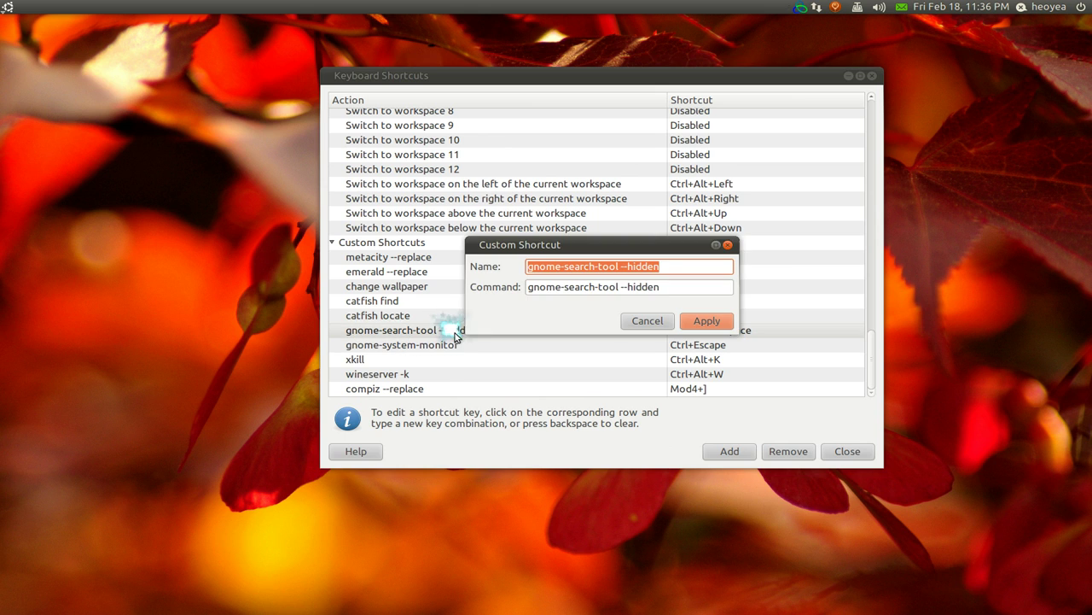
pyautogui.click(656, 320)
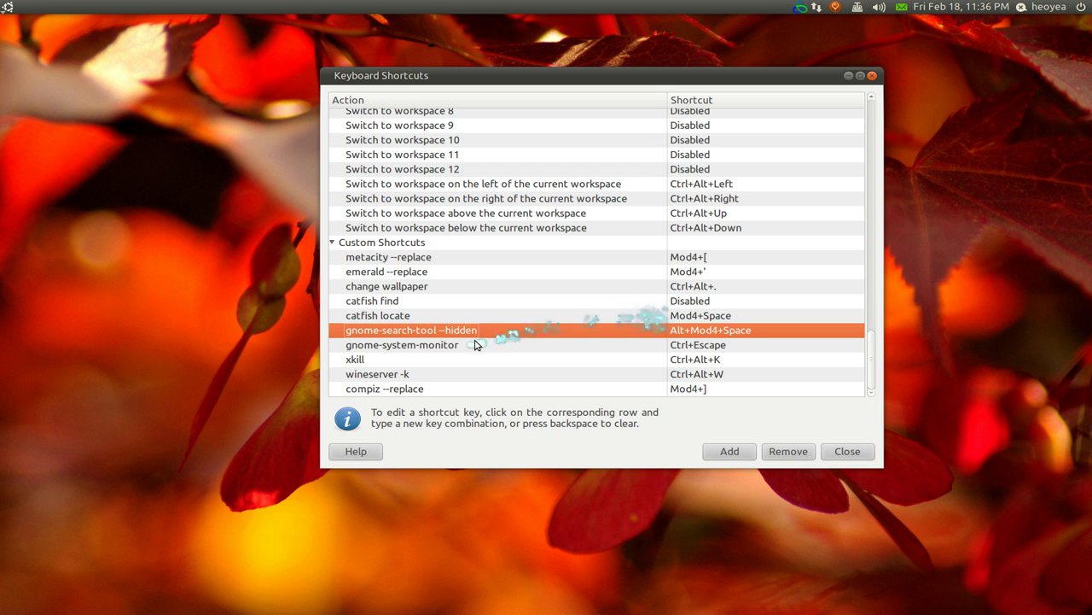
# Open the custom shortcut "change wallpaper", and move and widen its dialog to read the entire command.
pyautogui.doubleClick(442, 293)
pyautogui.moveTo(603, 247); pyautogui.dragTo(317, 191)
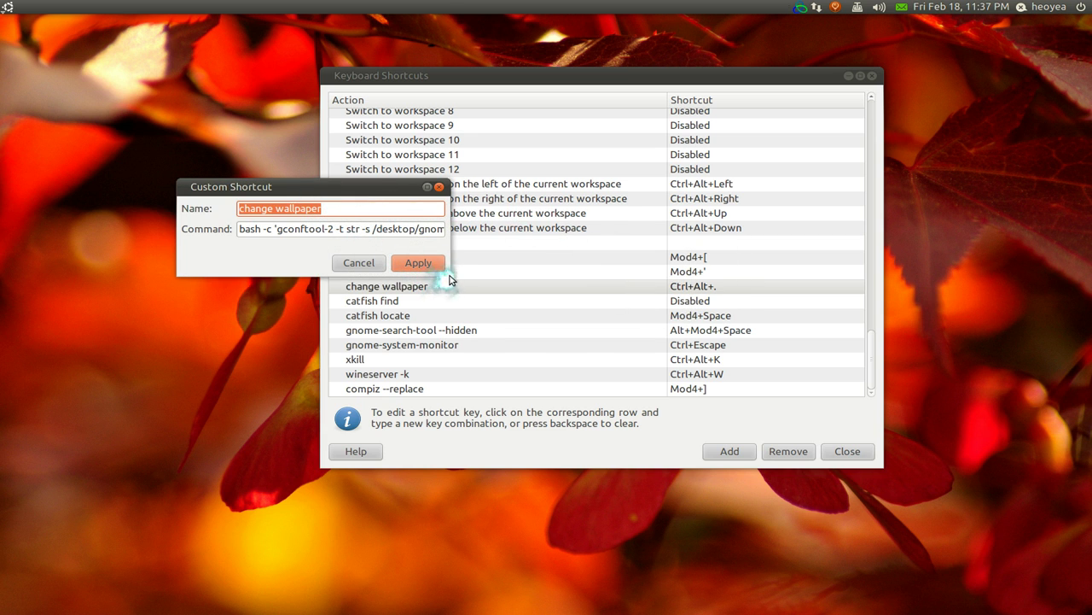
pyautogui.click(442, 268)
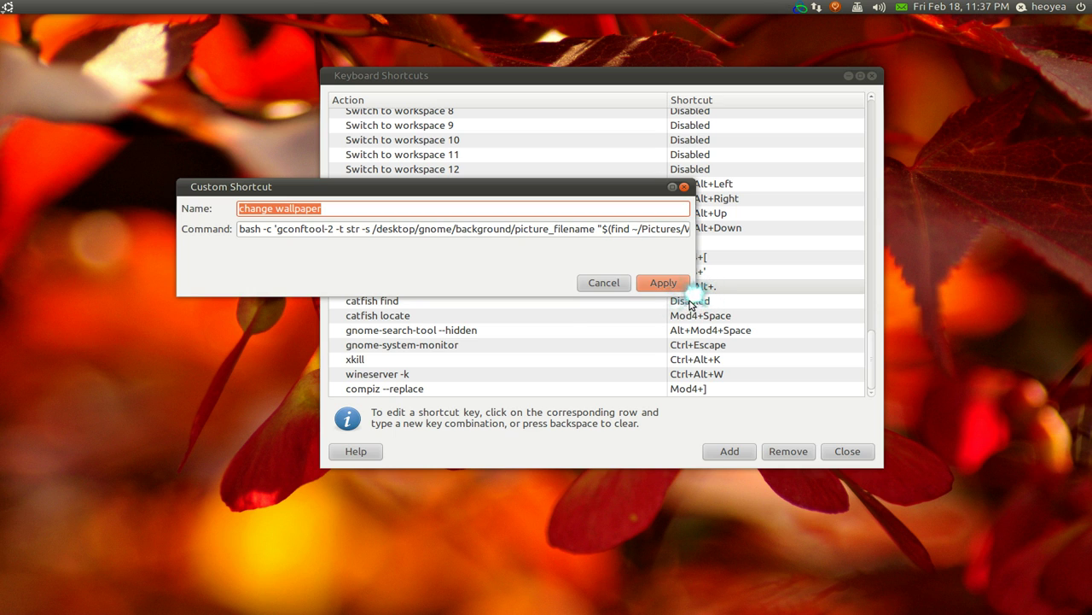
pyautogui.moveTo(687, 292); pyautogui.dragTo(961, 313)
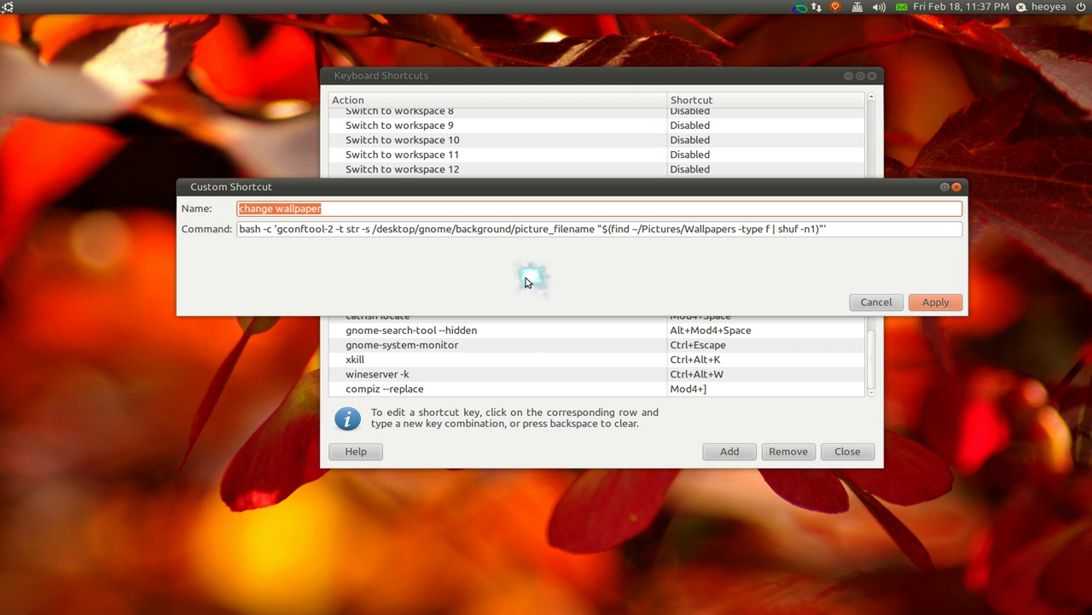
# View the available desktop backgrounds in Appearance Preferences and close it without changing the background.
pyautogui.rightClick(986, 392)
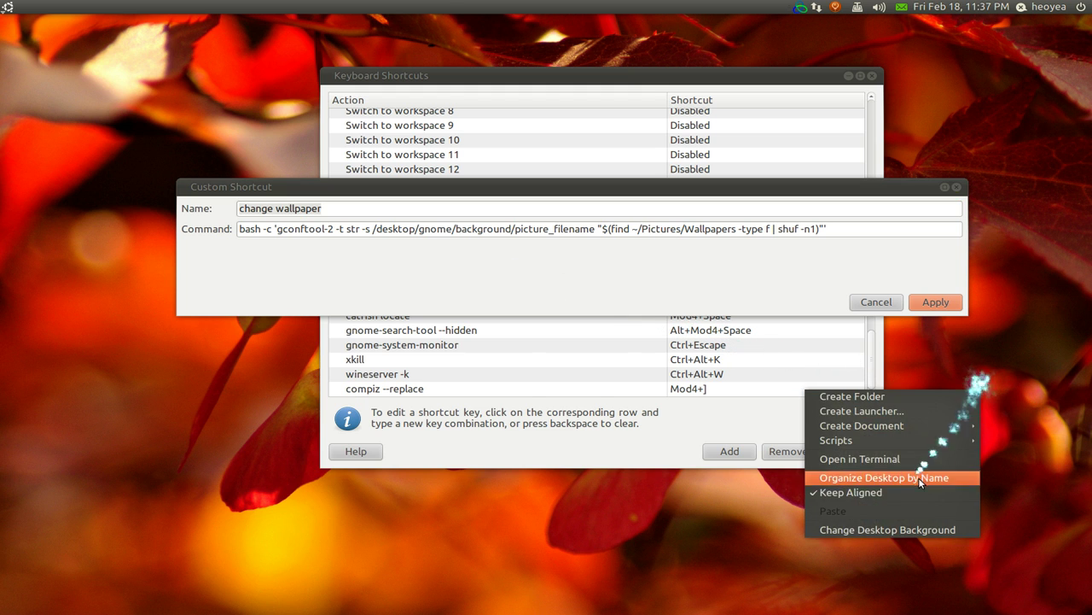
pyautogui.click(901, 524)
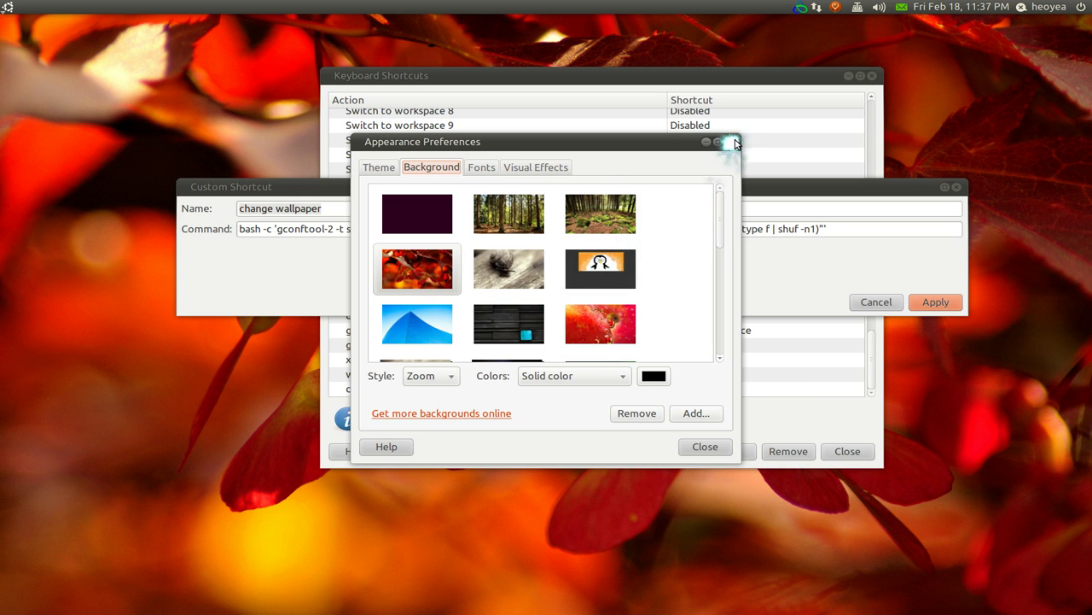
pyautogui.click(729, 141)
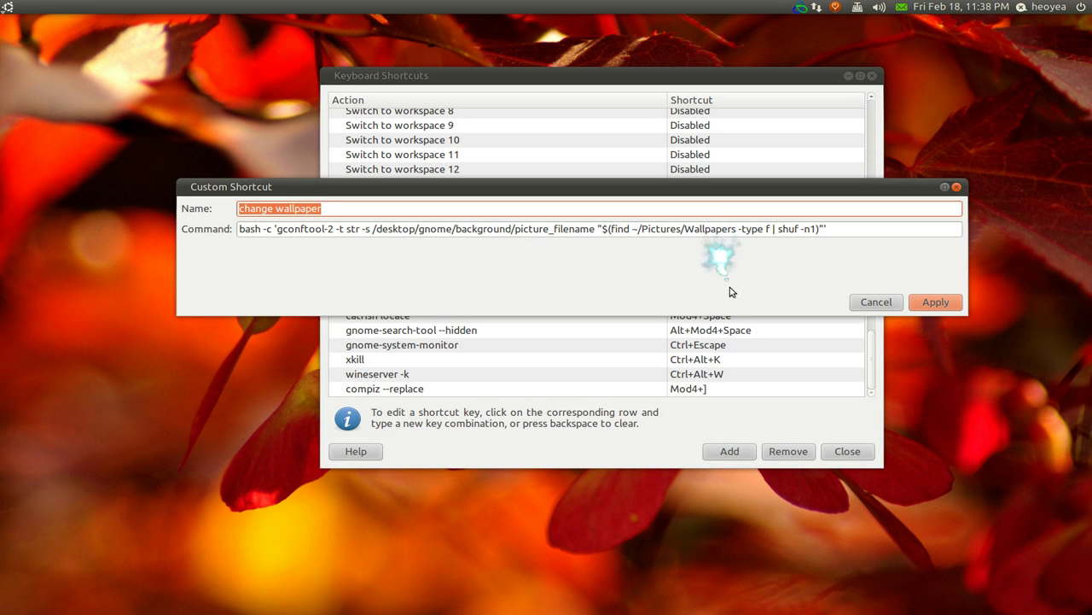
# Open the Wallpapers folder inside Pictures through the Kupfer launcher, look over its images, and close the folder.
pyautogui.hotkey('ctrl', 'space')
pyautogui.write('pic')
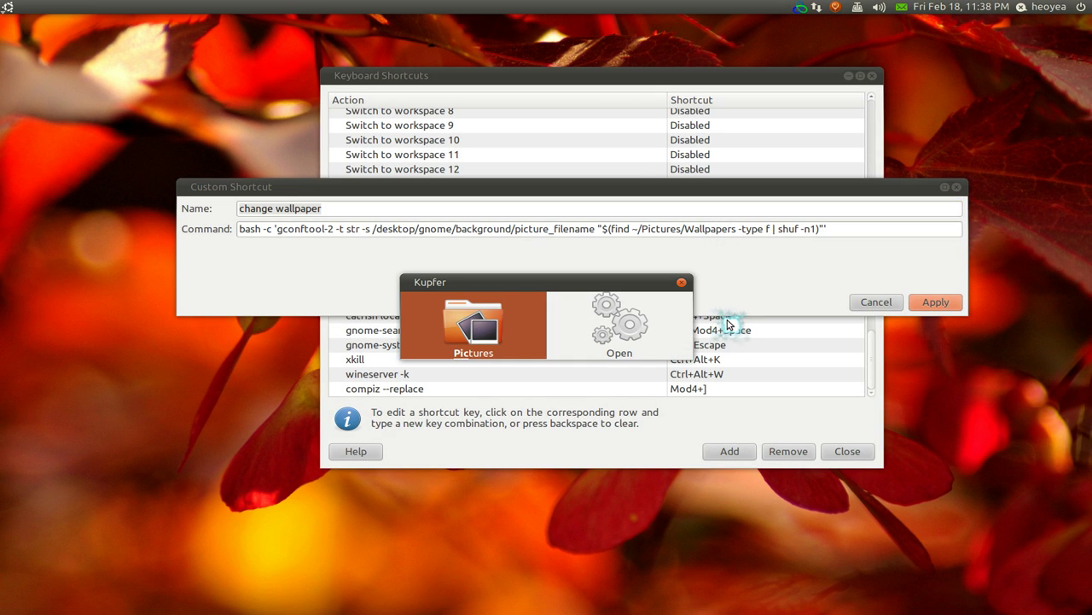
pyautogui.press('Right')
pyautogui.write('wa')
pyautogui.press('Return')
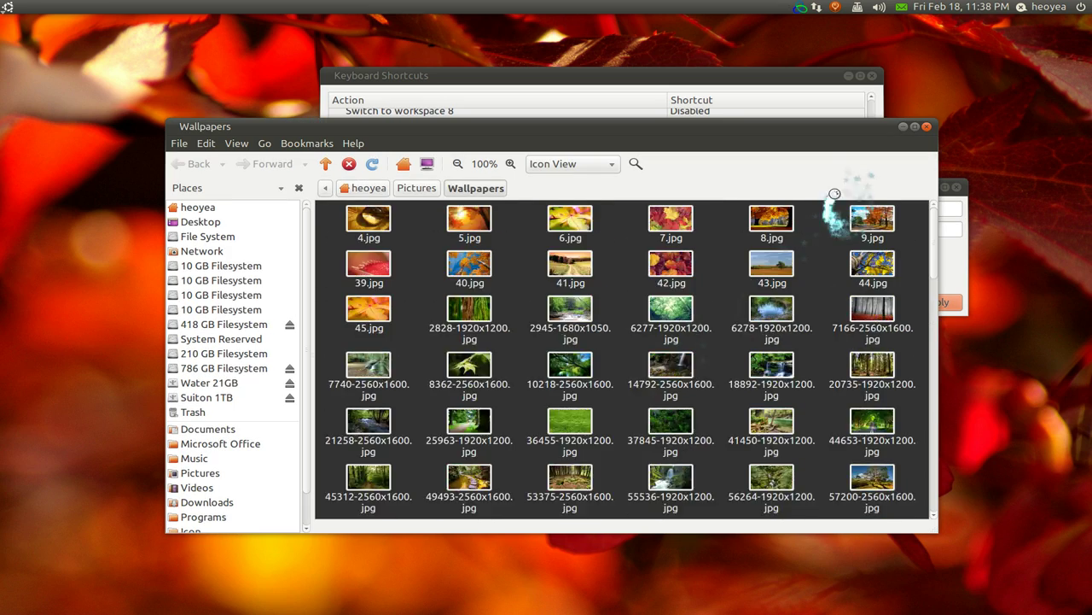
pyautogui.moveTo(853, 132); pyautogui.dragTo(805, 203)
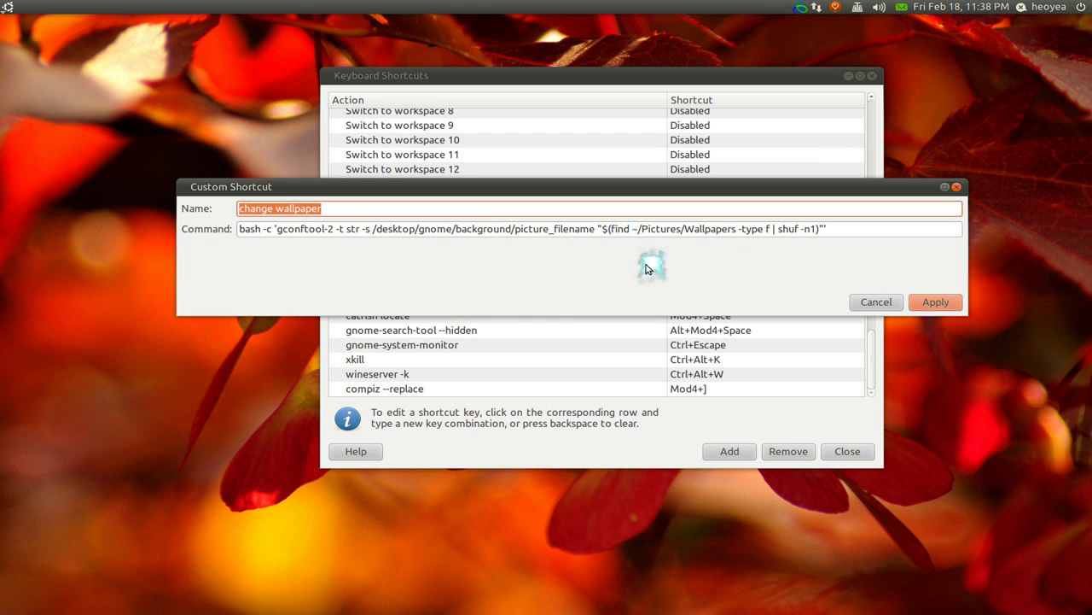
# Cancel editing the "change wallpaper" shortcut, close Keyboard Shortcuts, and trigger the wallpaper change with its custom shortcut.
pyautogui.click(871, 303)
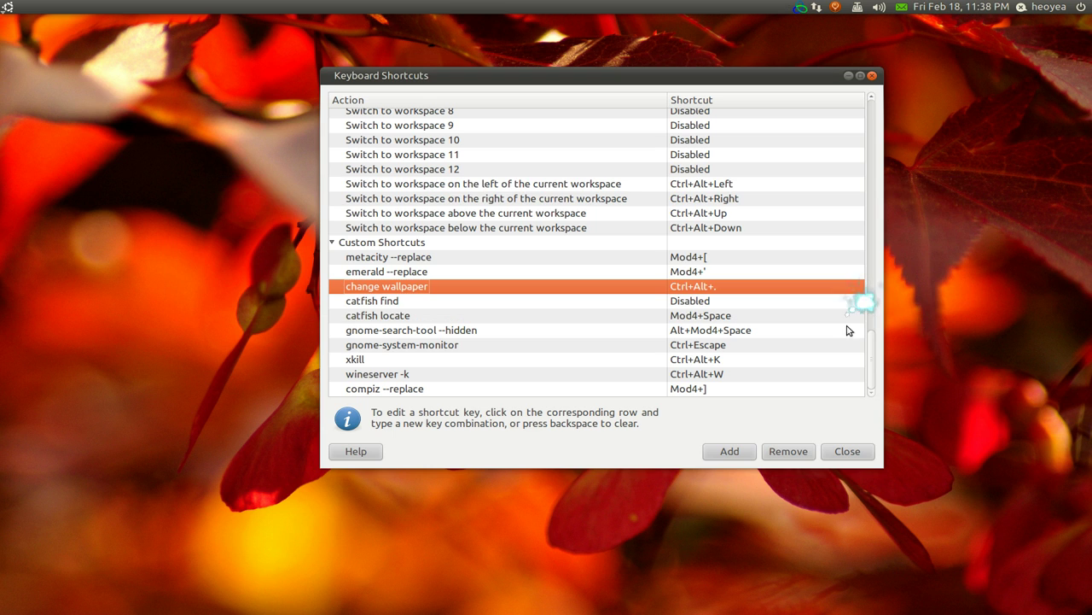
pyautogui.click(860, 452)
pyautogui.hotkey('ctrl', 'alt', '.')
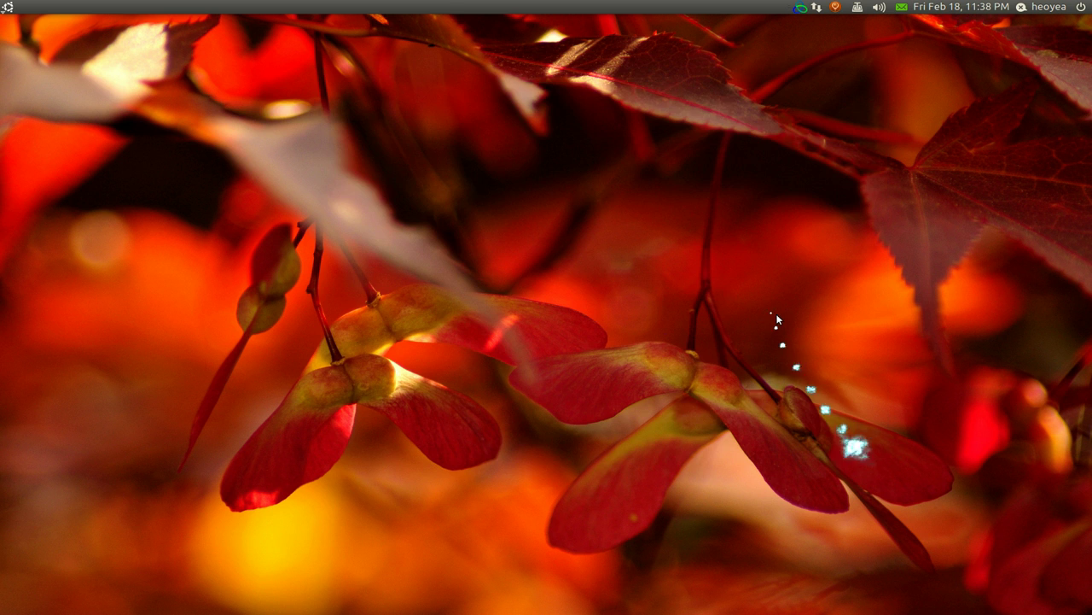